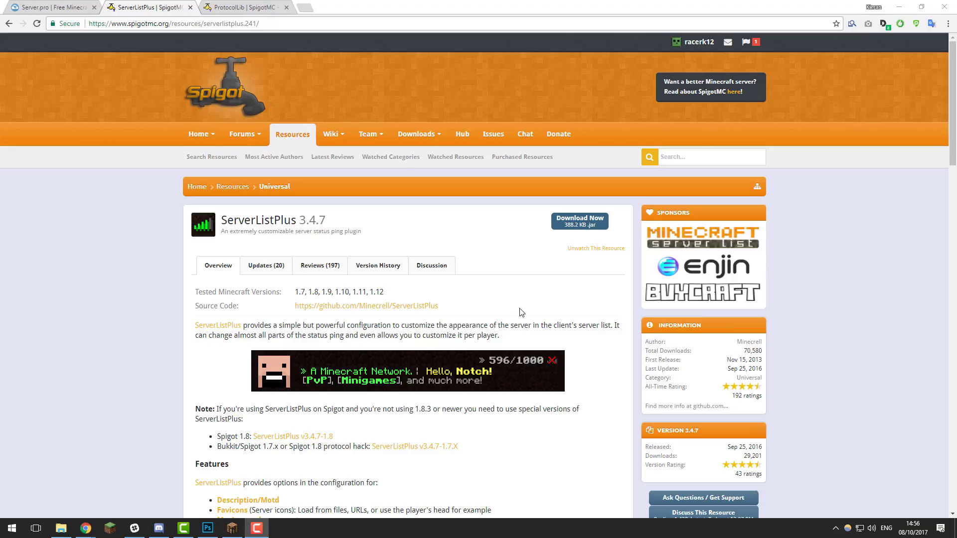
# Download the ServerListPlus 3.4.7 jar from SpigotMC and save it to Downloads.
pyautogui.scroll(-1, 521, 313)
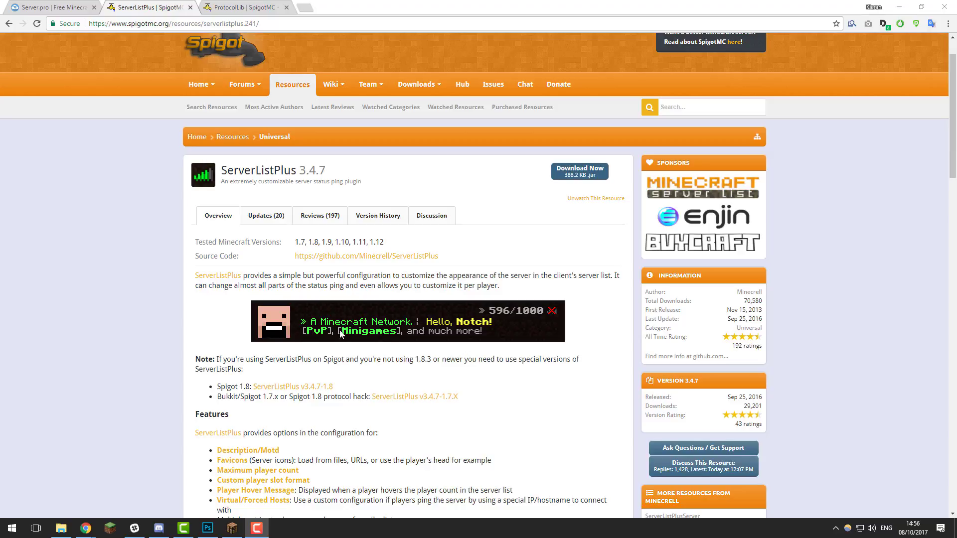
pyautogui.click(242, 529)
pyautogui.moveTo(607, 205)
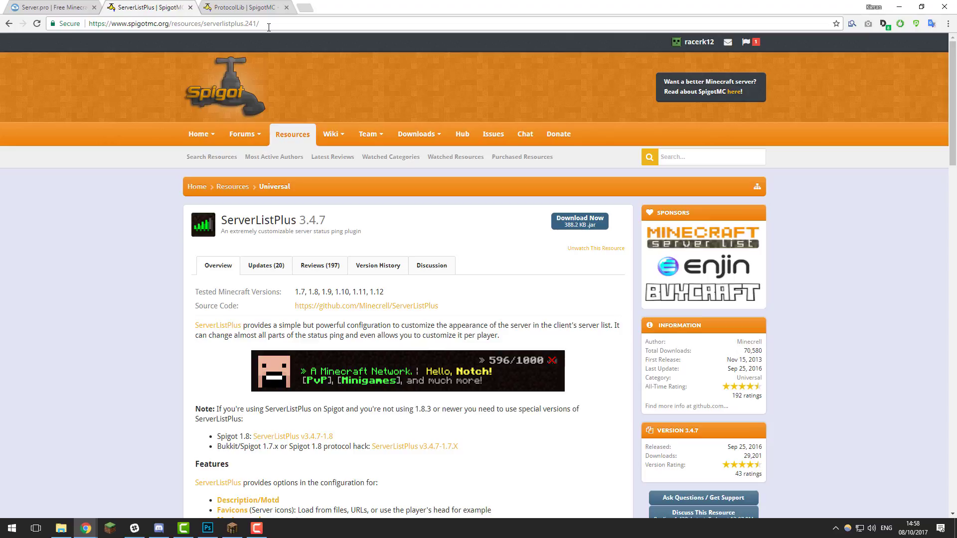
pyautogui.click(580, 226)
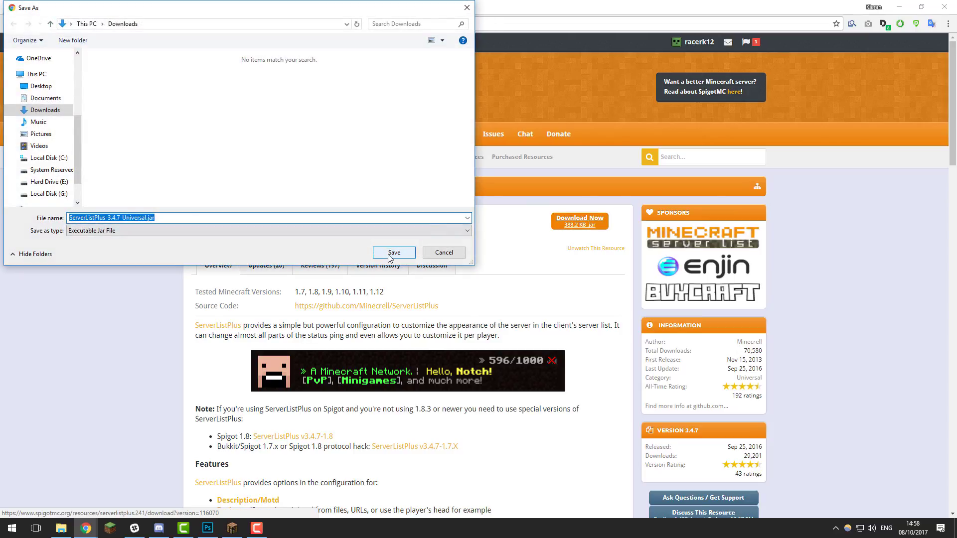
pyautogui.click(389, 252)
# Download and save ProtocolLib.jar from its SpigotMC page, then go back to ServerListPlus.
pyautogui.scroll(-4, 467, 299)
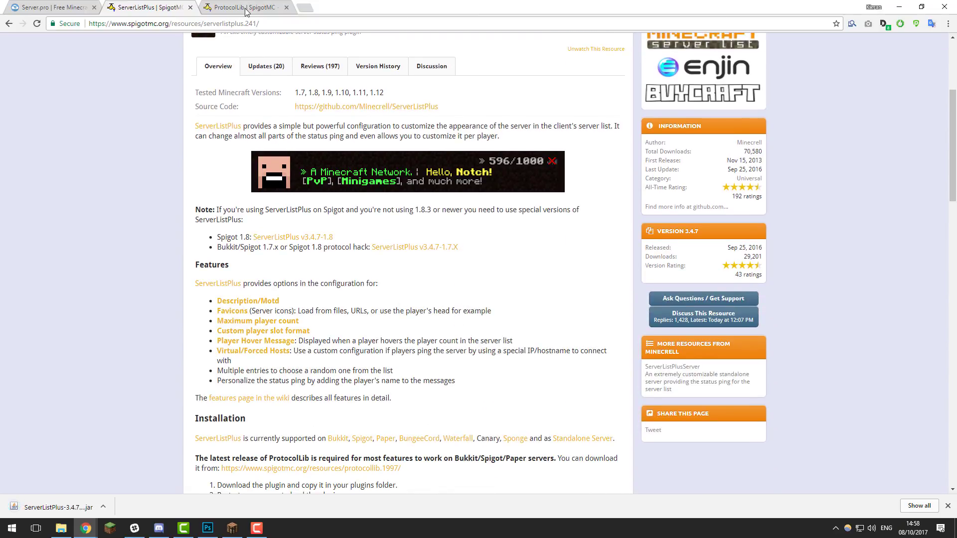
pyautogui.hotkey('ctrl', 'Tab')
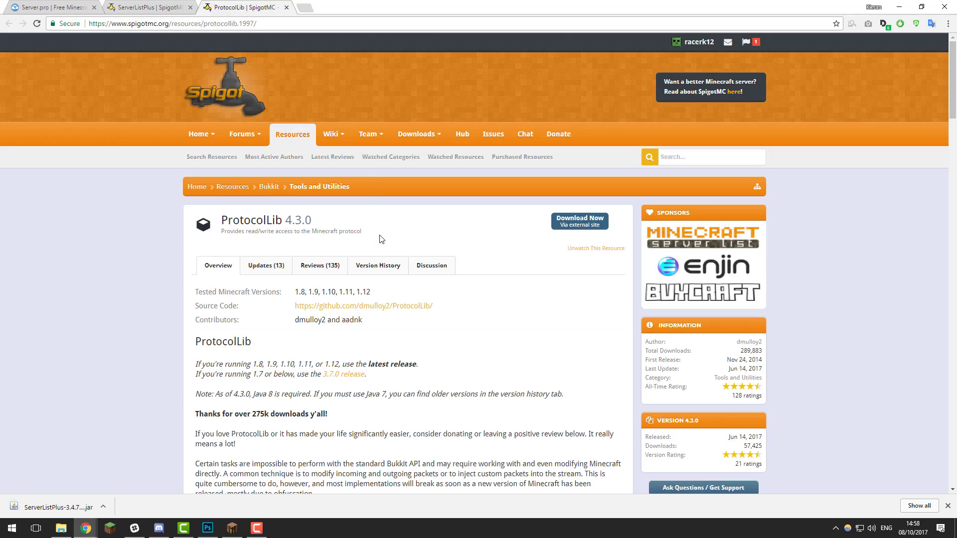
pyautogui.click(559, 227)
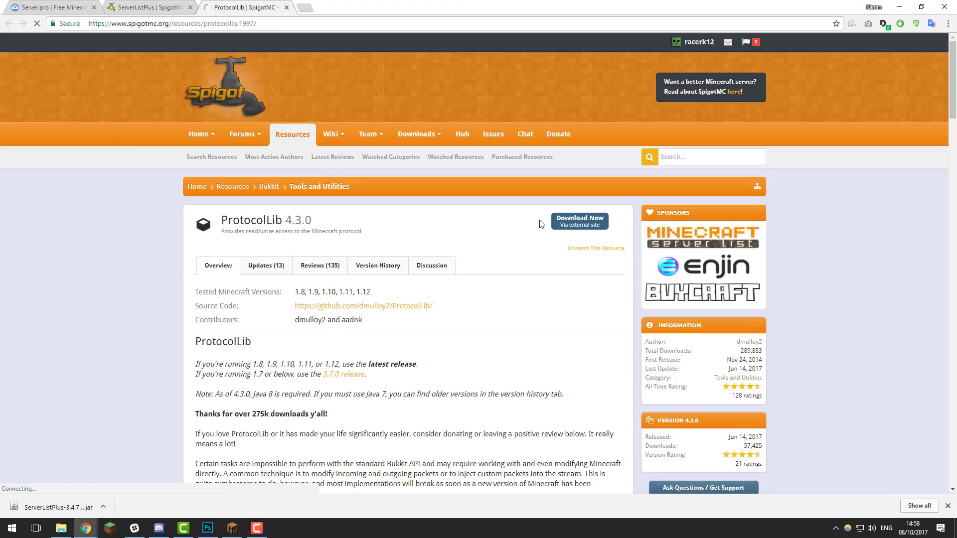
pyautogui.click(399, 261)
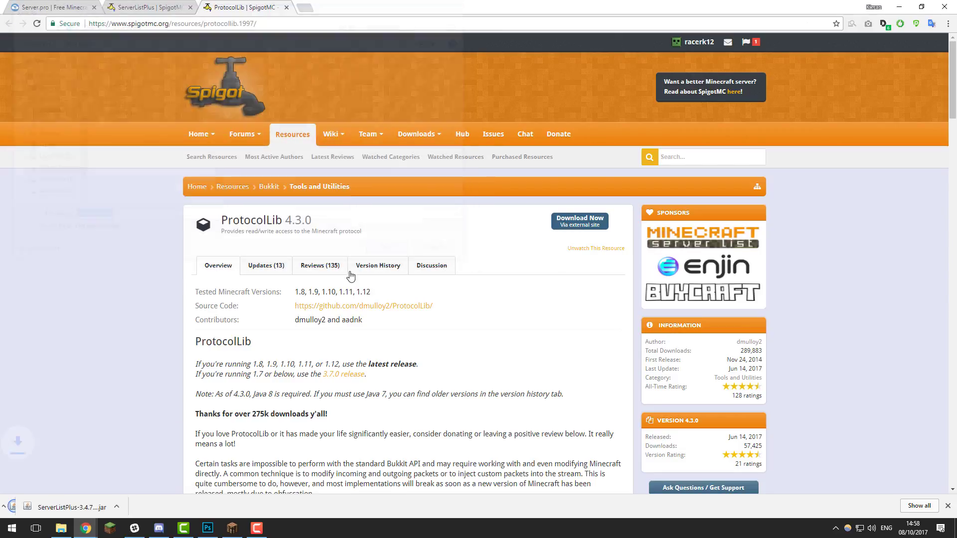
pyautogui.click(154, 8)
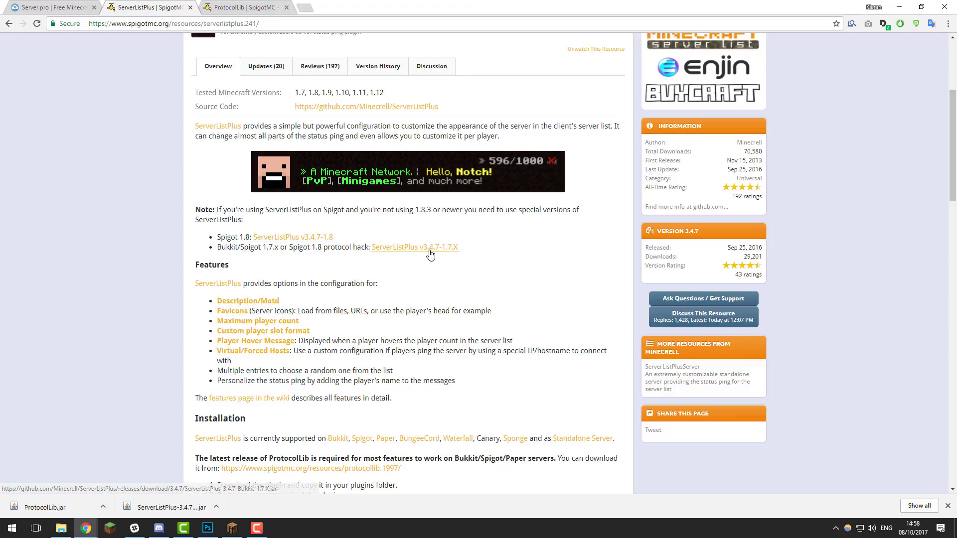
pyautogui.scroll(4, 427, 280)
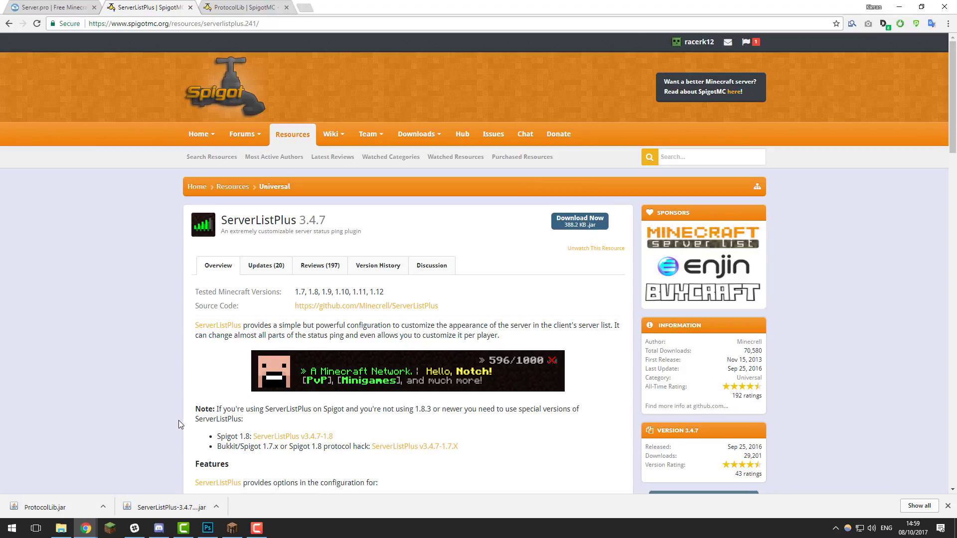
# Upload the ServerListPlus jar into the server's plugins folder via File Manager.
pyautogui.click(72, 8)
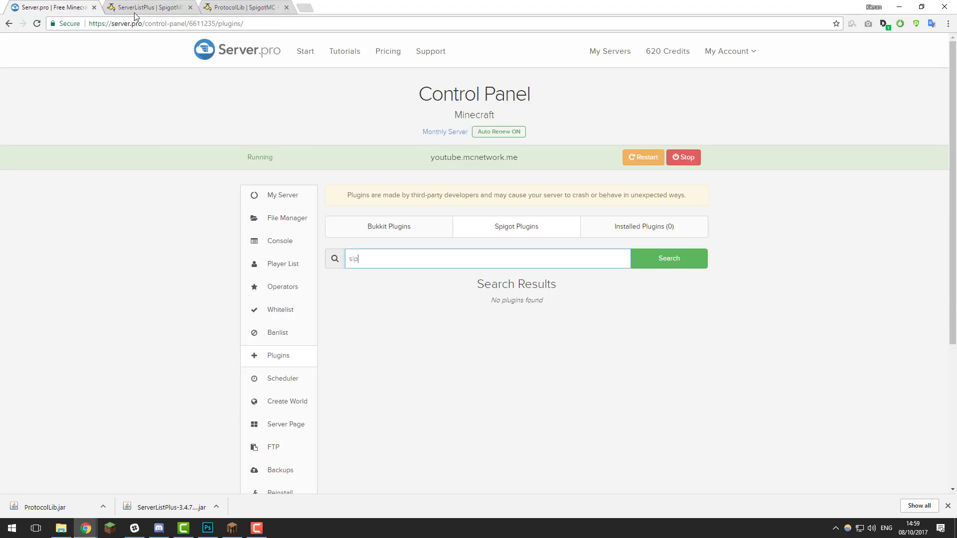
pyautogui.click(294, 218)
pyautogui.click(352, 274)
pyautogui.click(476, 217)
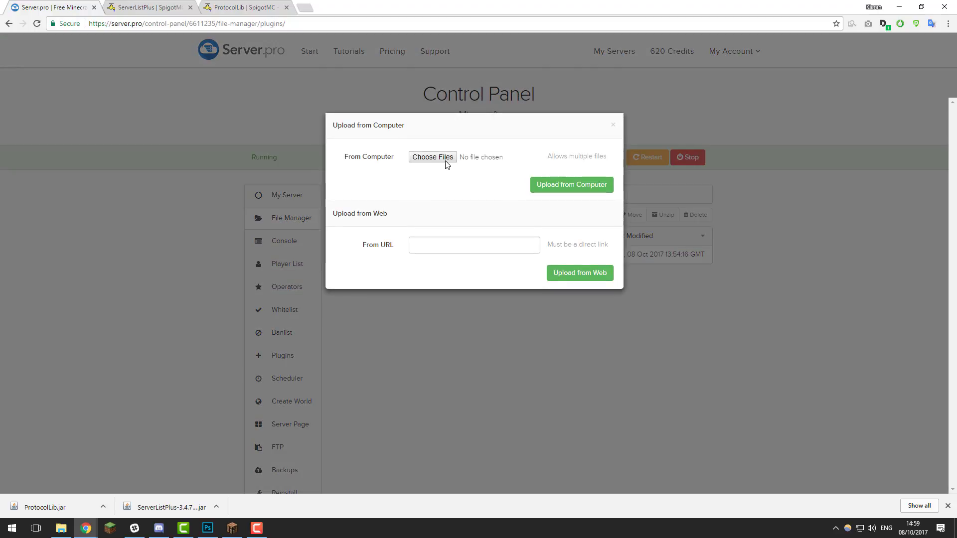
pyautogui.click(432, 157)
pyautogui.click(172, 87)
pyautogui.click(410, 262)
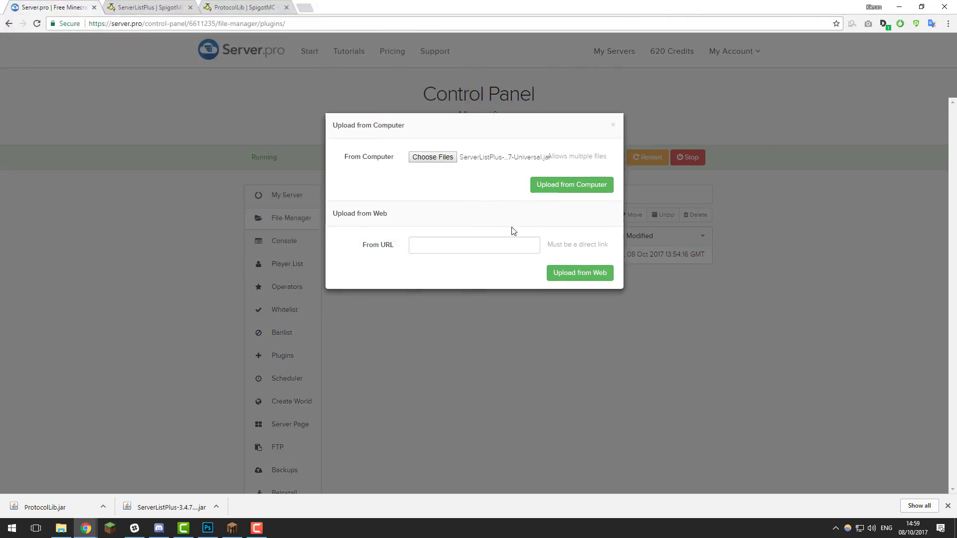
pyautogui.click(560, 189)
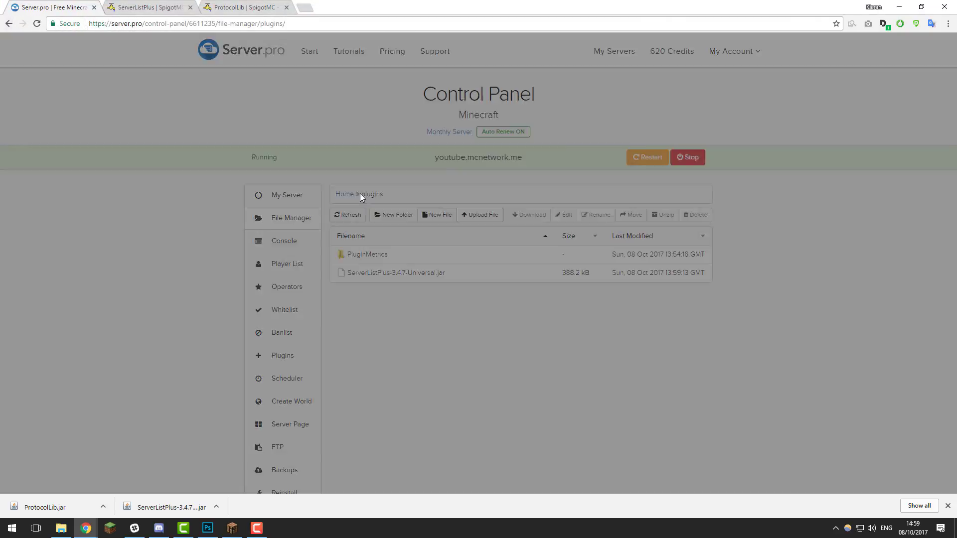
# Upload ProtocolLib.jar into plugins as well and restart the server.
pyautogui.click(479, 214)
pyautogui.click(430, 156)
pyautogui.doubleClick(118, 139)
pyautogui.click(566, 184)
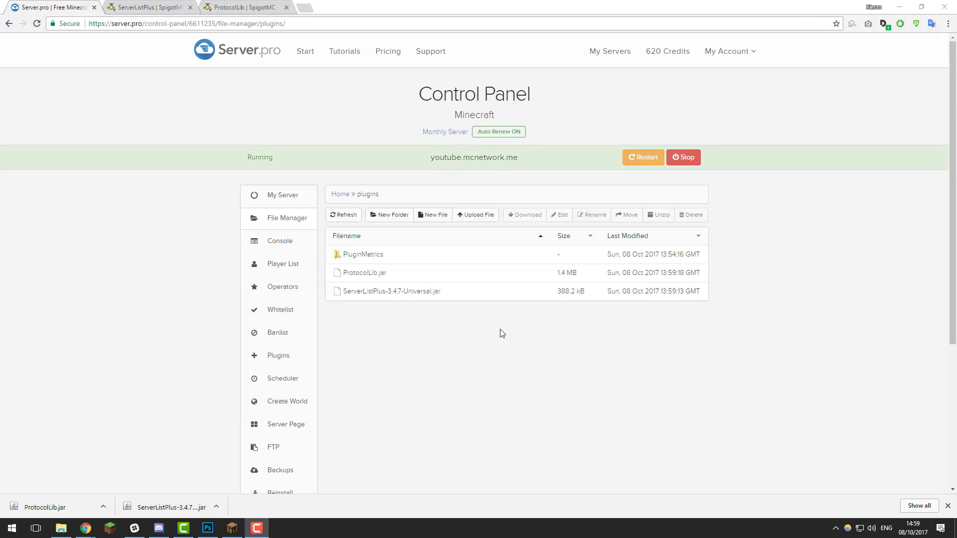
pyautogui.click(644, 157)
# Refresh the plugins folder and run /slp enable in Minecraft chat.
pyautogui.click(346, 216)
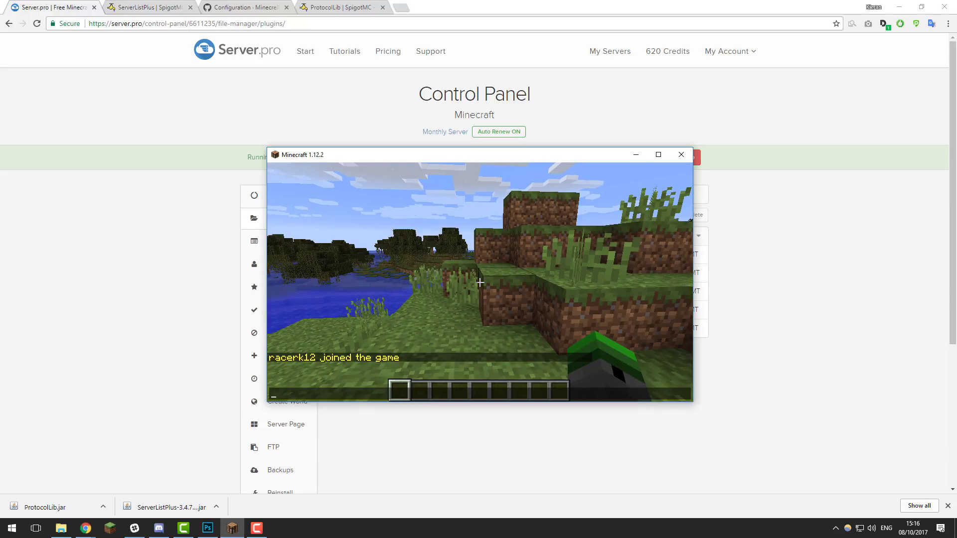
pyautogui.press('Escape')
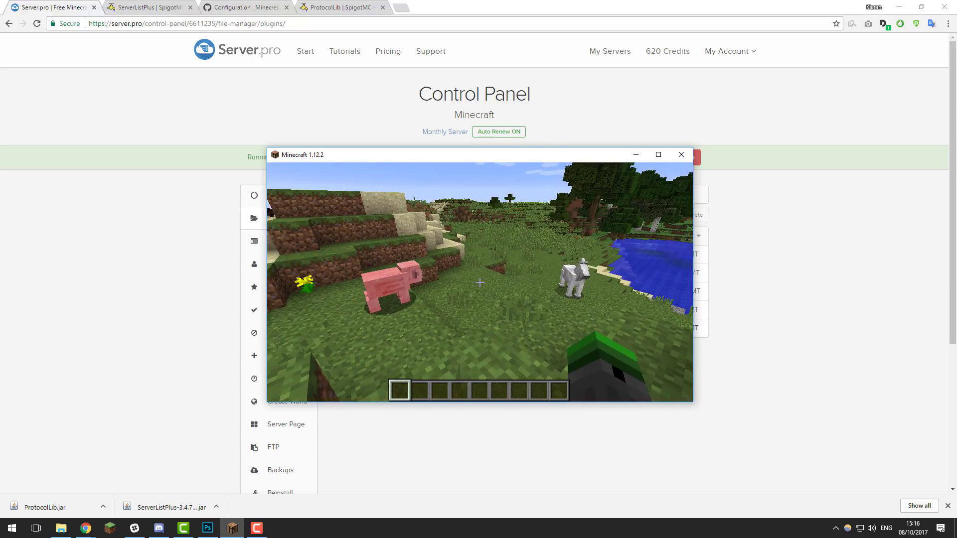
pyautogui.write('t/s')
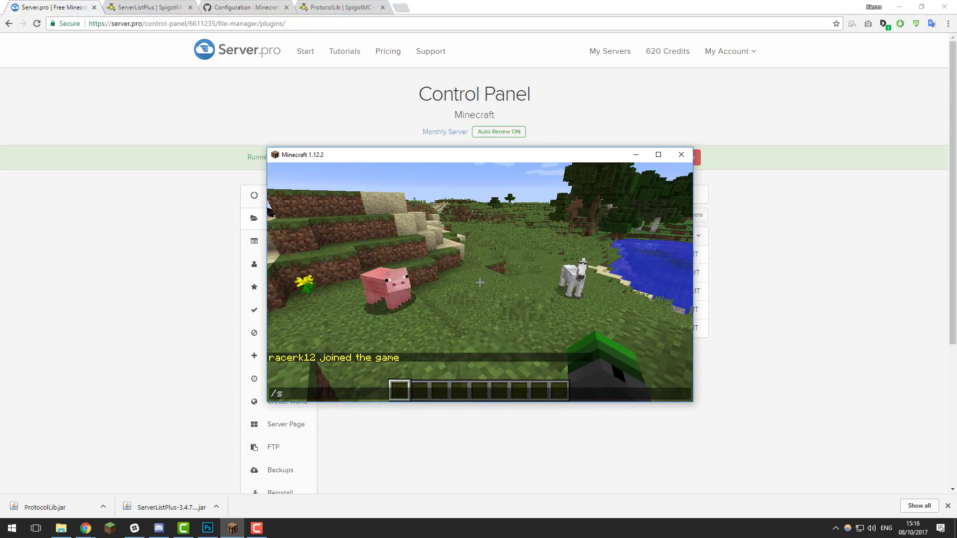
pyautogui.write('lp enable')
pyautogui.press('Return')
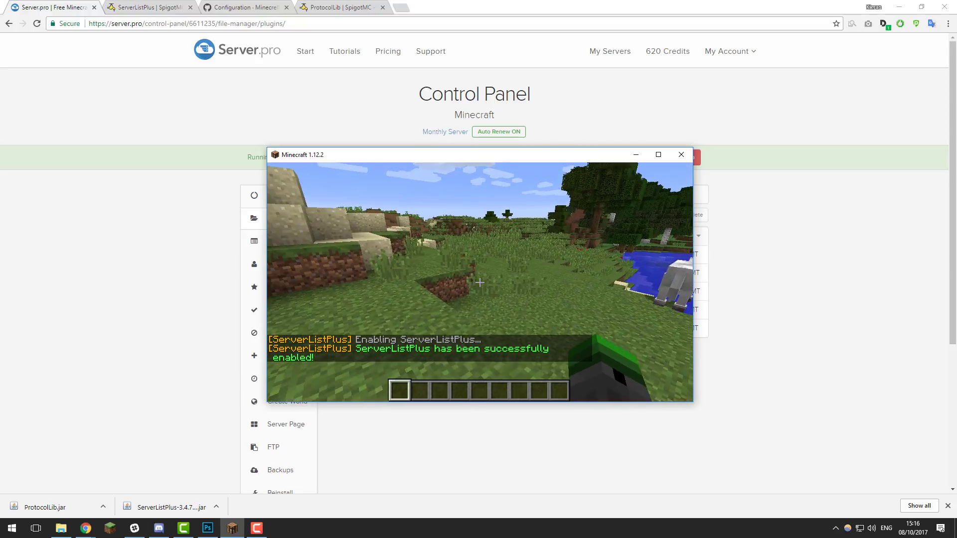
# Disconnect to check the server list's default ServerListPlus message and player hover text.
pyautogui.press('Escape')
pyautogui.click(483, 330)
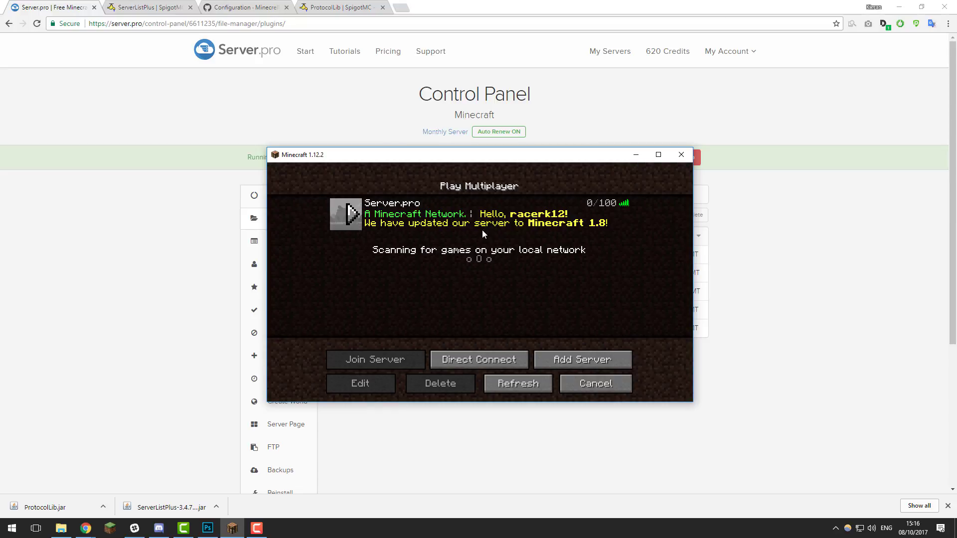
pyautogui.moveTo(597, 204)
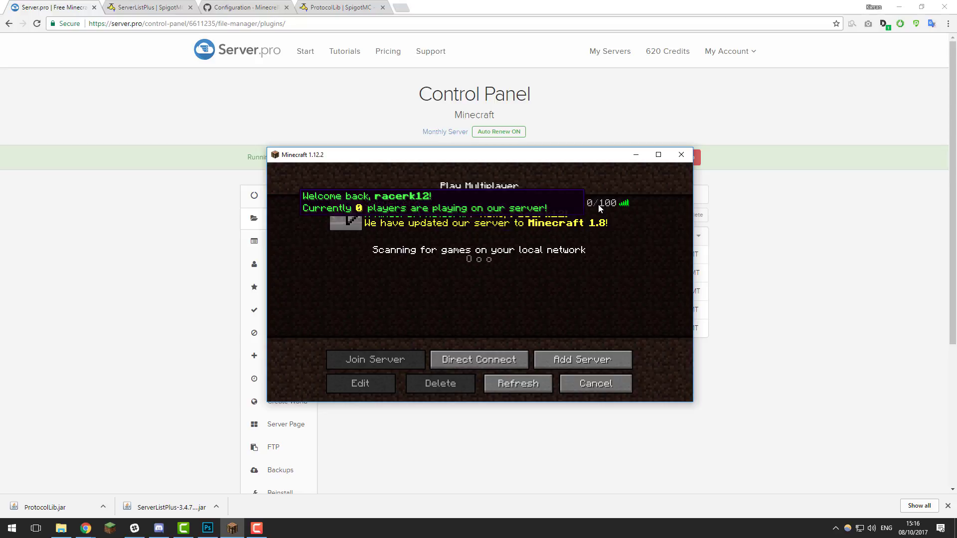
pyautogui.click(790, 244)
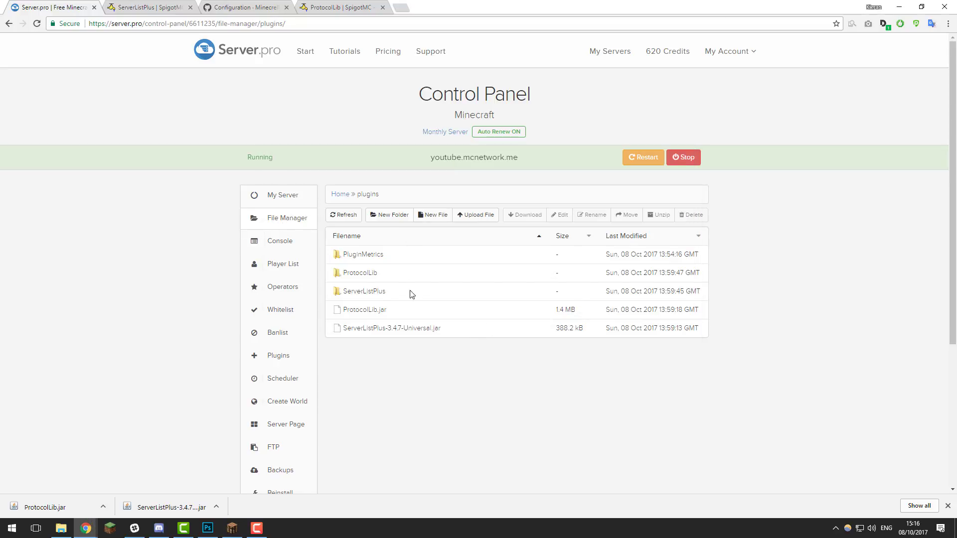
# Open ServerListPlus/ServerListPlus.yml and scroll to its Default and Personalized status sections.
pyautogui.click(364, 293)
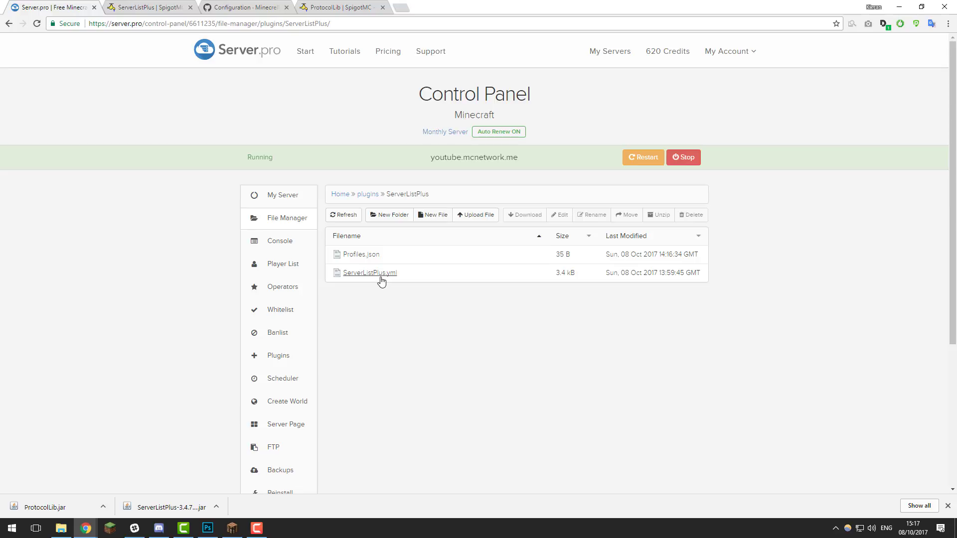
pyautogui.click(381, 277)
pyautogui.scroll(-10, 419, 284)
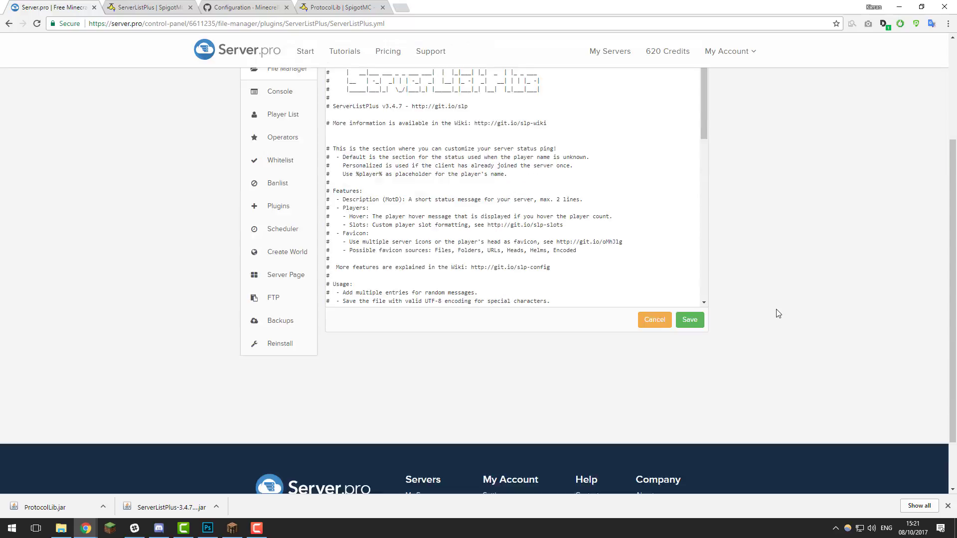
pyautogui.scroll(3, 778, 312)
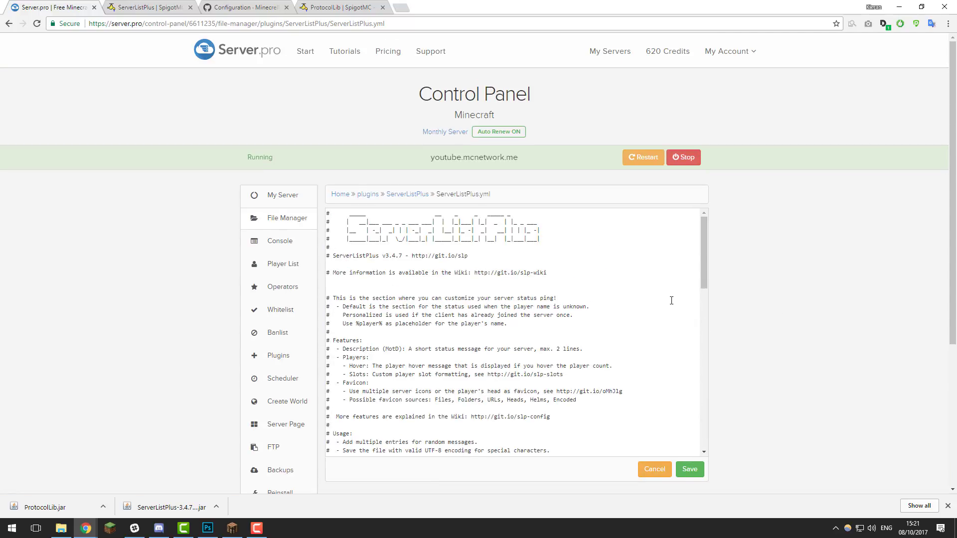
pyautogui.scroll(-2, 670, 299)
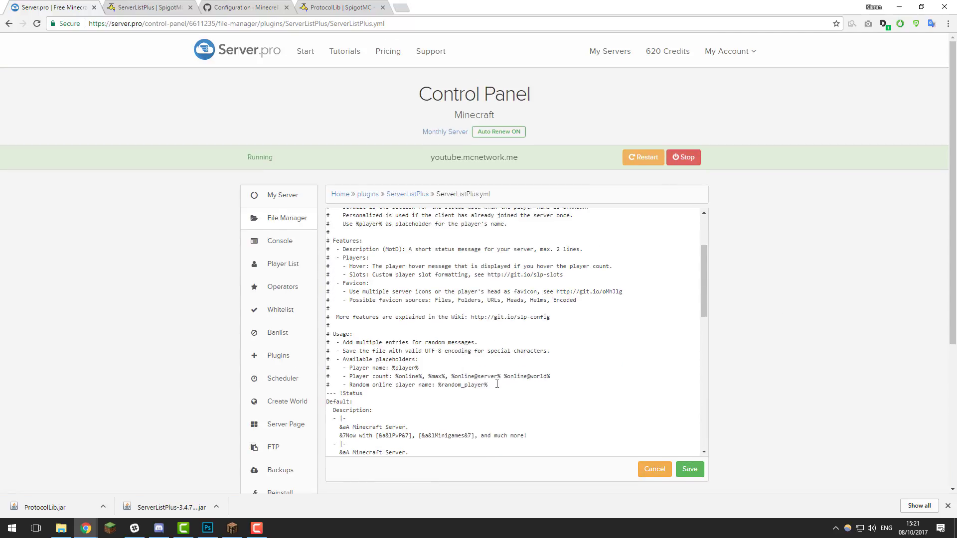
pyautogui.moveTo(498, 390); pyautogui.dragTo(328, 211)
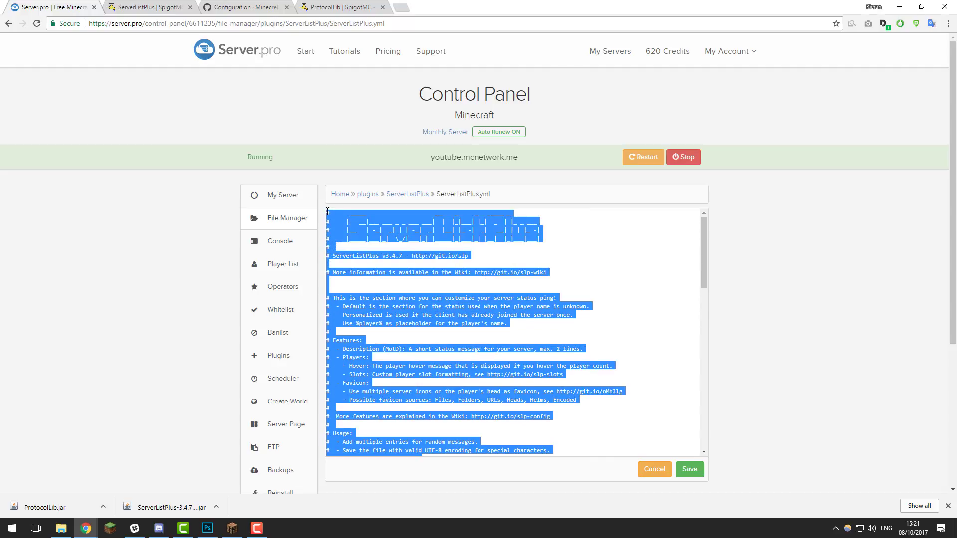
pyautogui.click(419, 324)
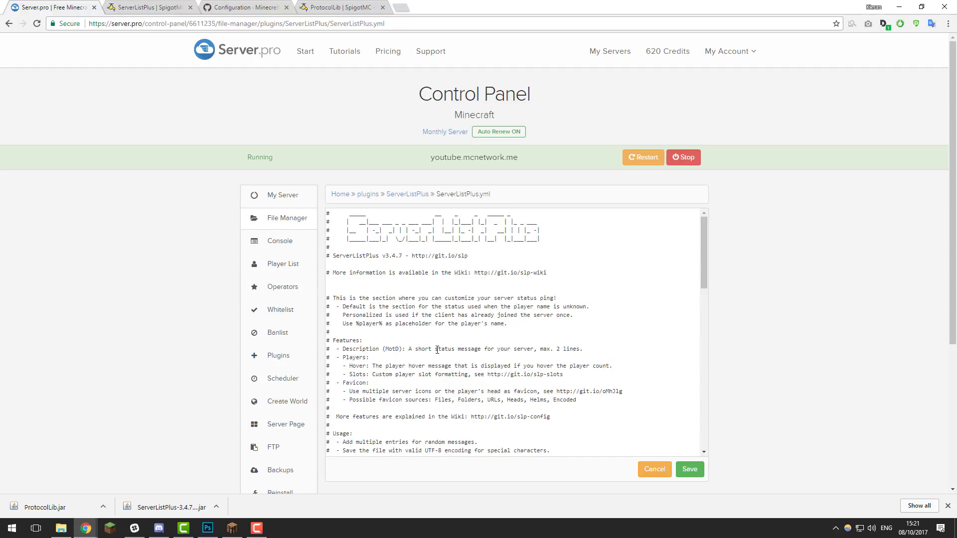
pyautogui.scroll(-2, 436, 353)
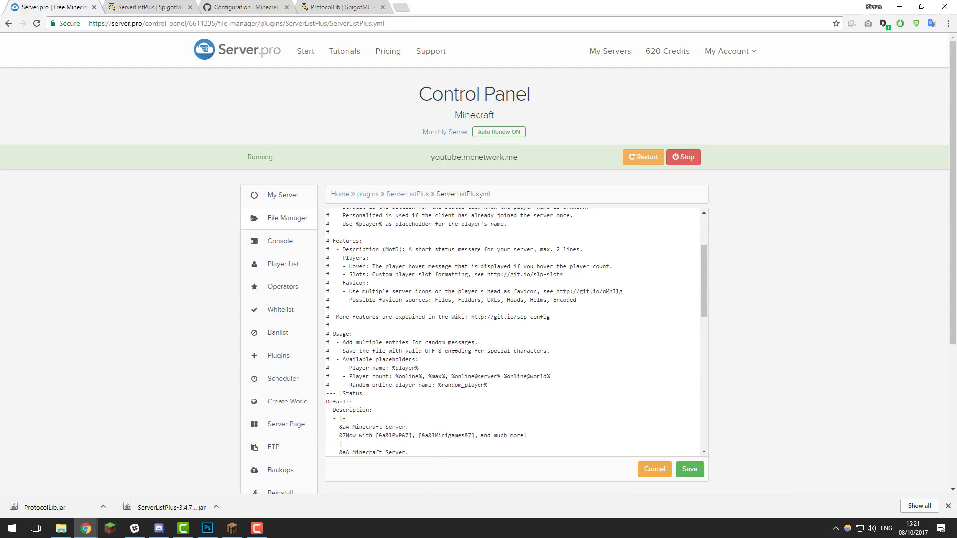
pyautogui.scroll(-3, 454, 346)
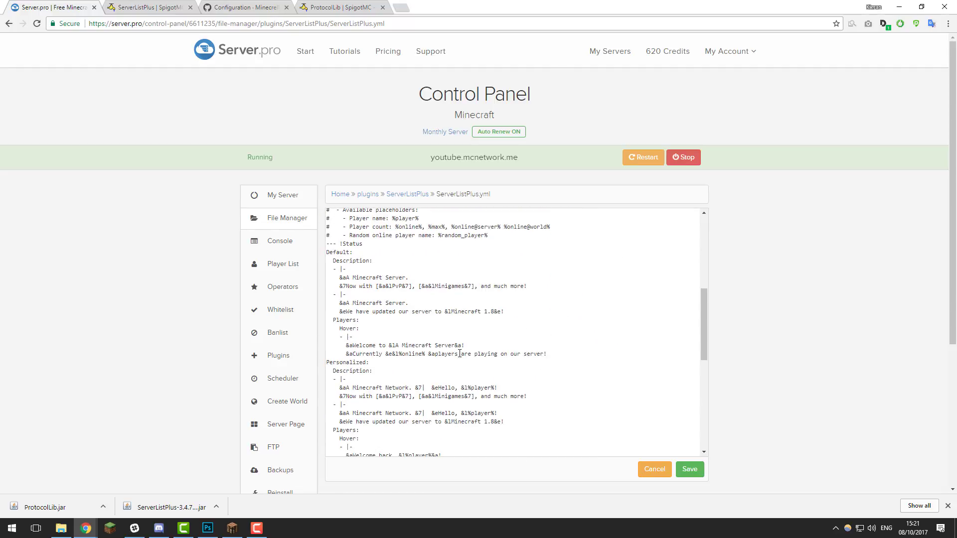
pyautogui.scroll(-1, 545, 346)
pyautogui.scroll(1, 356, 268)
pyautogui.moveTo(328, 253); pyautogui.dragTo(557, 352)
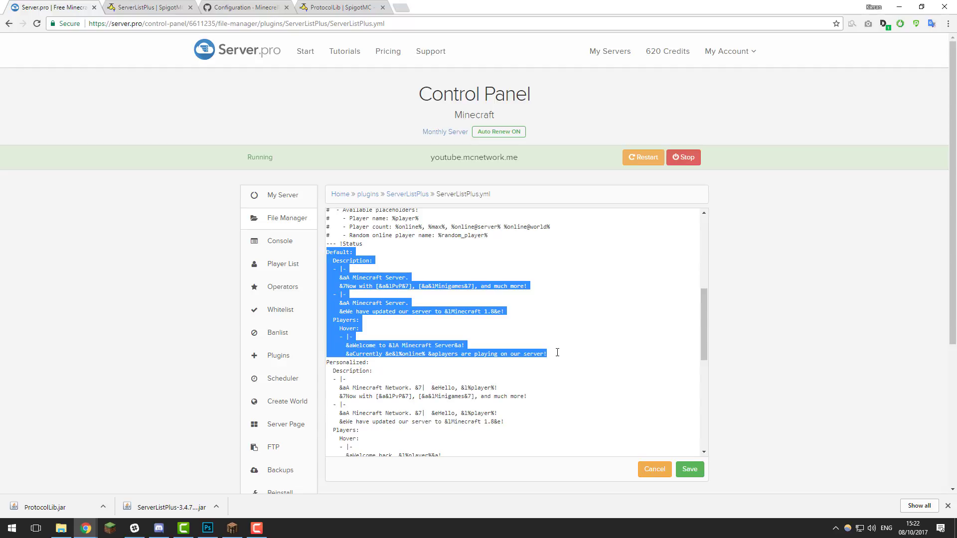
pyautogui.scroll(-1, 344, 306)
pyautogui.moveTo(329, 313); pyautogui.dragTo(568, 409)
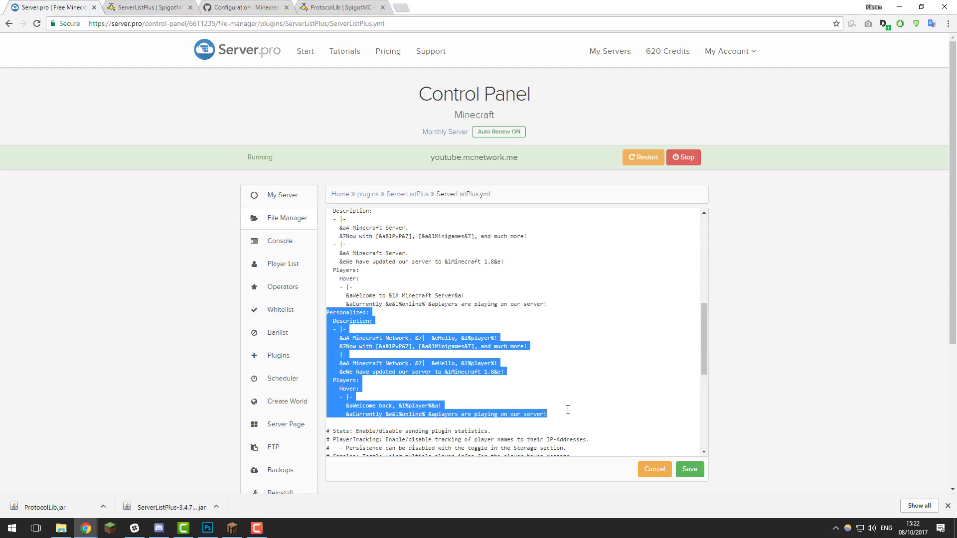
pyautogui.scroll(1, 567, 409)
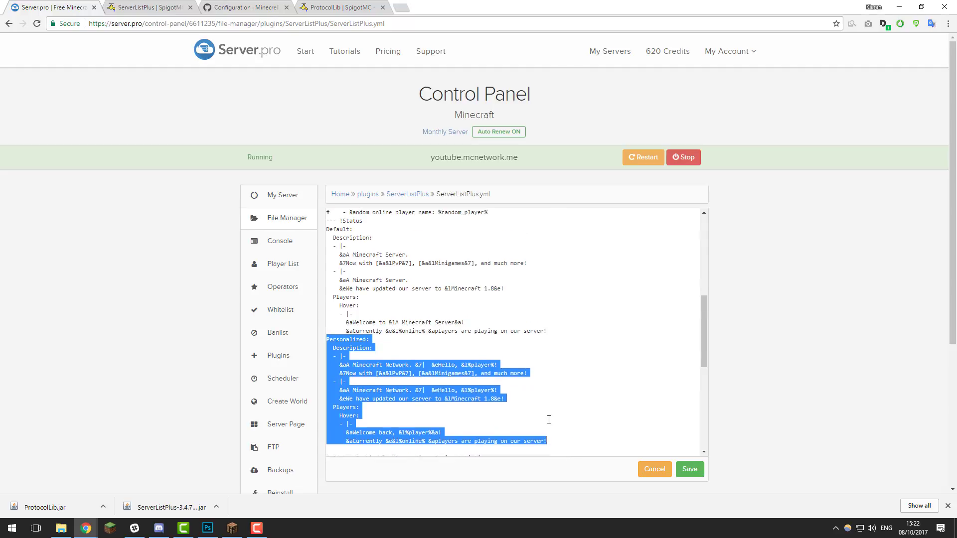
pyautogui.moveTo(551, 354); pyautogui.dragTo(327, 254)
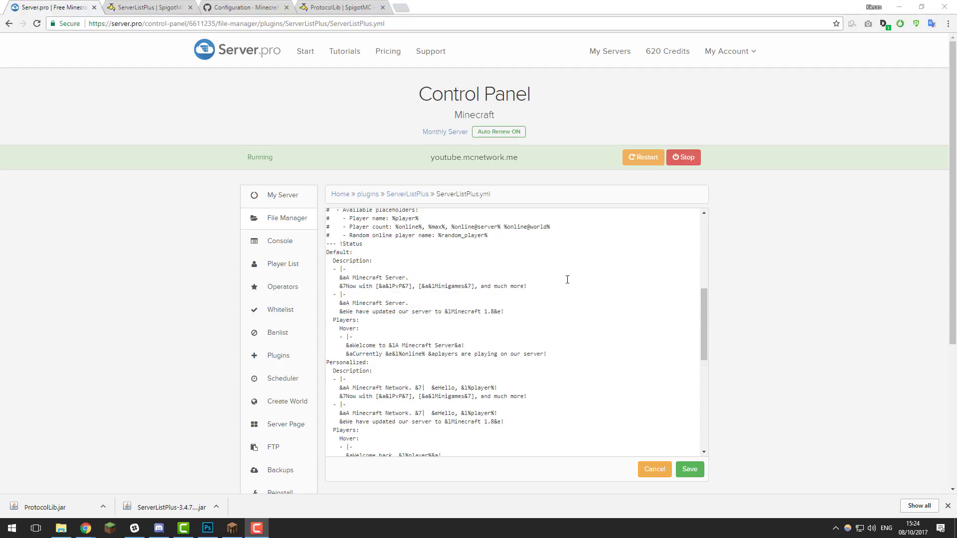
pyautogui.moveTo(332, 260); pyautogui.dragTo(521, 311)
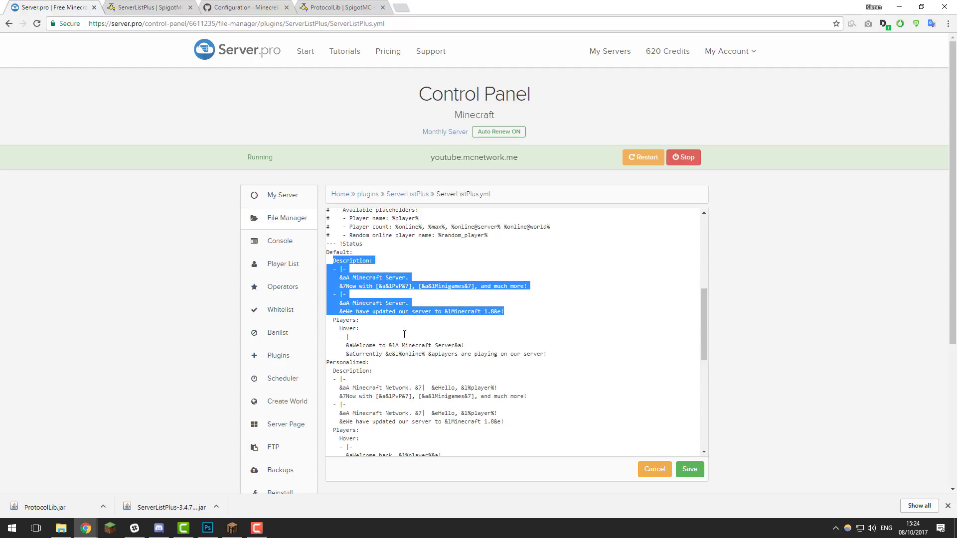
pyautogui.click(232, 528)
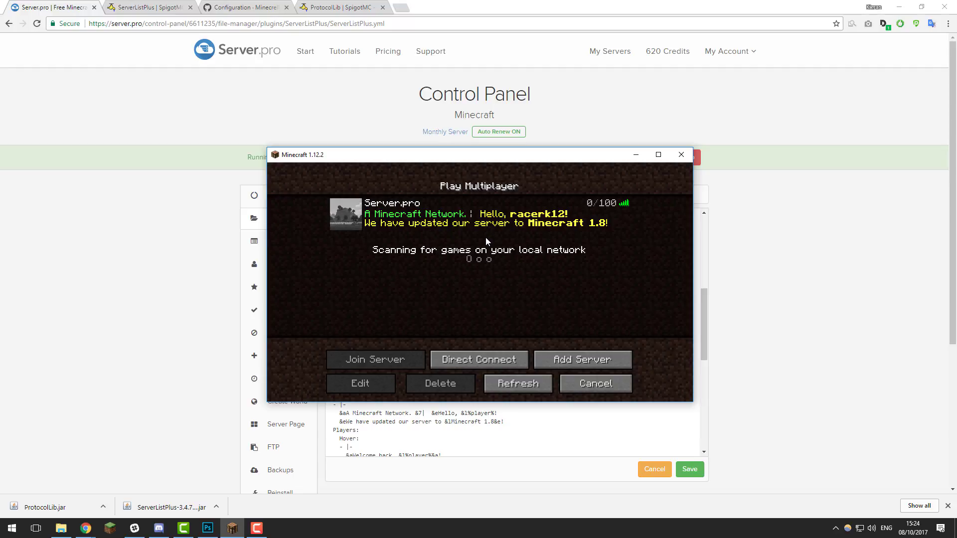
pyautogui.click(822, 228)
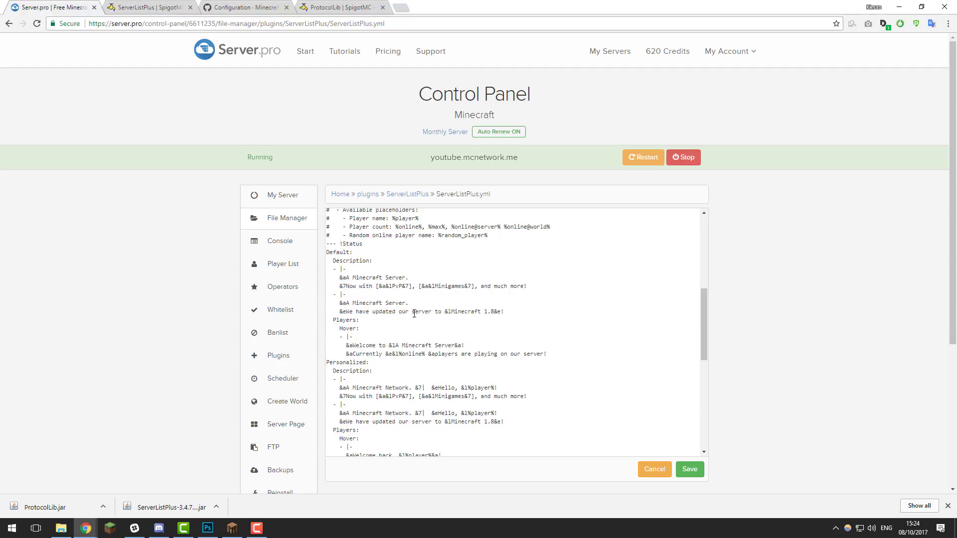
pyautogui.moveTo(506, 312); pyautogui.dragTo(321, 272)
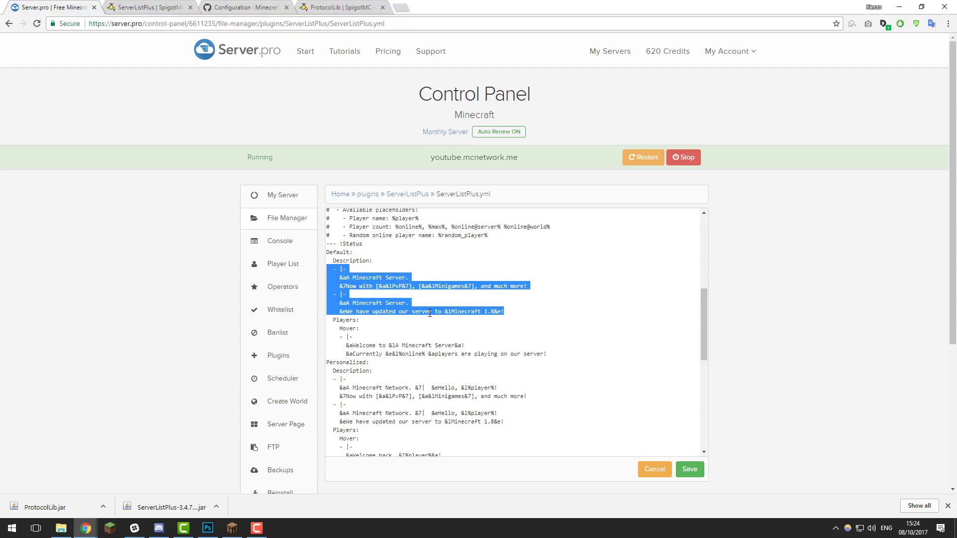
pyautogui.click(518, 311)
pyautogui.moveTo(518, 311); pyautogui.dragTo(320, 299)
pyautogui.press('BackSpace')
pyautogui.press('BackSpace')
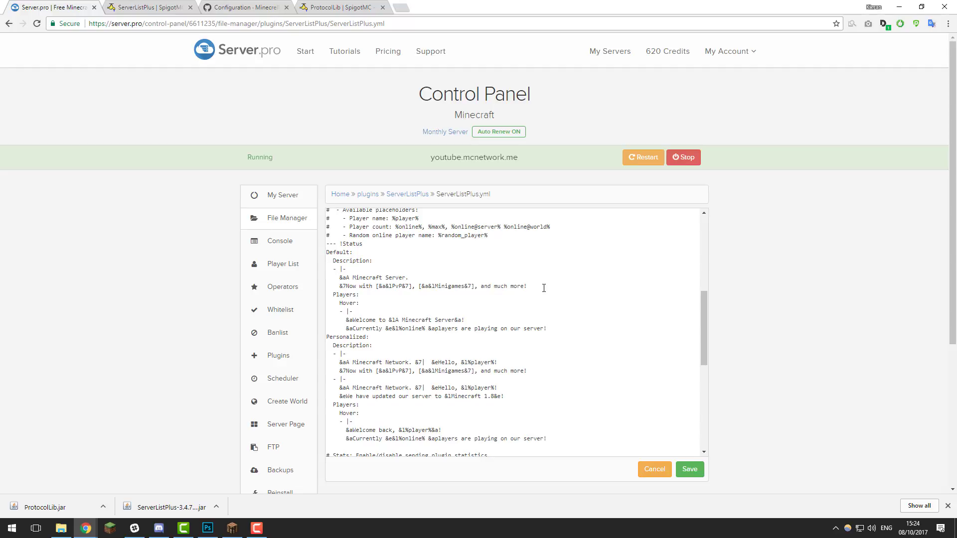
pyautogui.press('Return')
pyautogui.scroll(1, 543, 288)
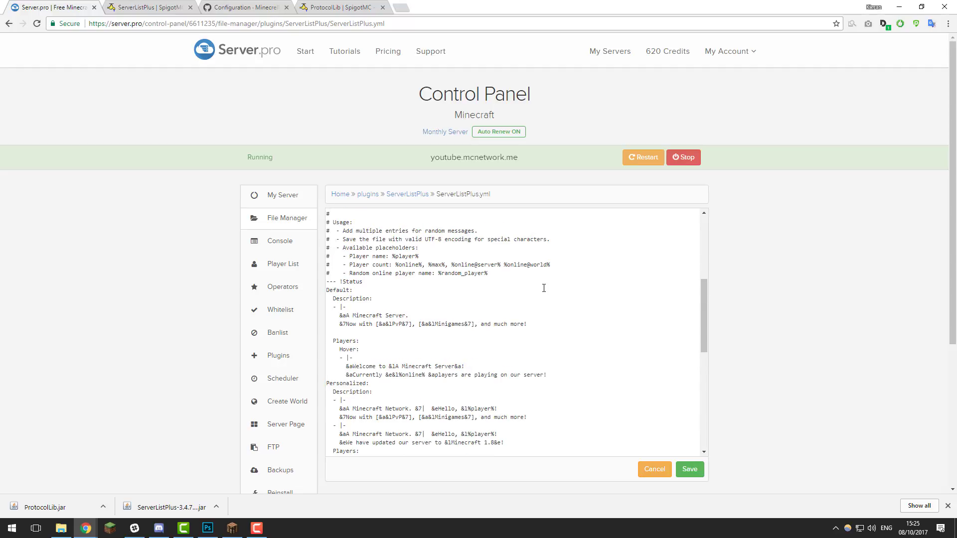
pyautogui.scroll(5, 544, 288)
pyautogui.hotkey('ctrl', '-')
pyautogui.scroll(-5, 544, 288)
pyautogui.hotkey('ctrl', '0')
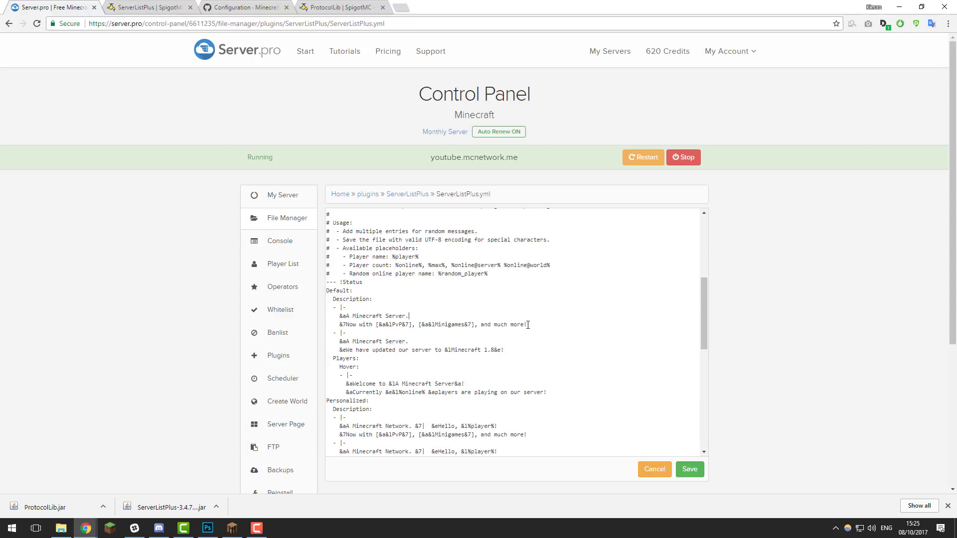
pyautogui.moveTo(417, 316); pyautogui.dragTo(341, 316)
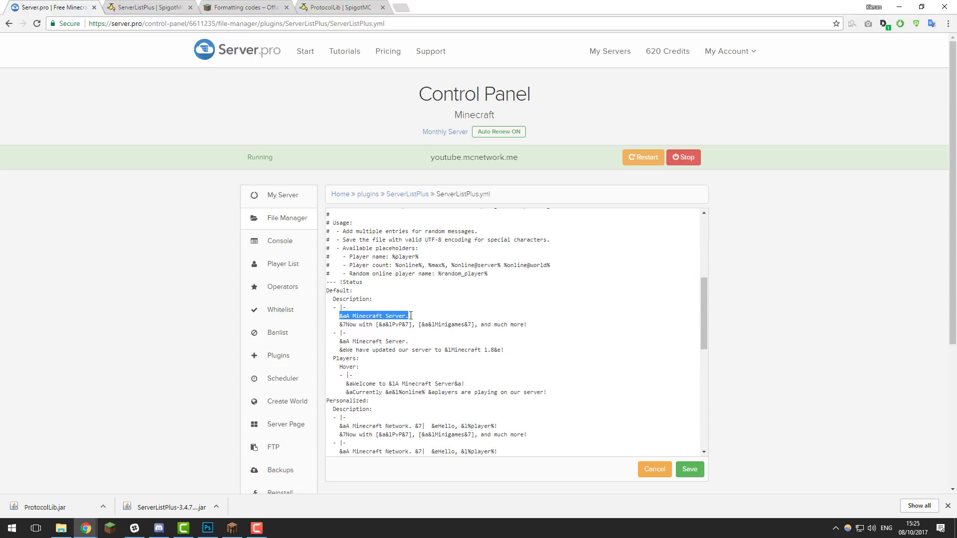
pyautogui.click(280, 7)
pyautogui.scroll(-1, 397, 210)
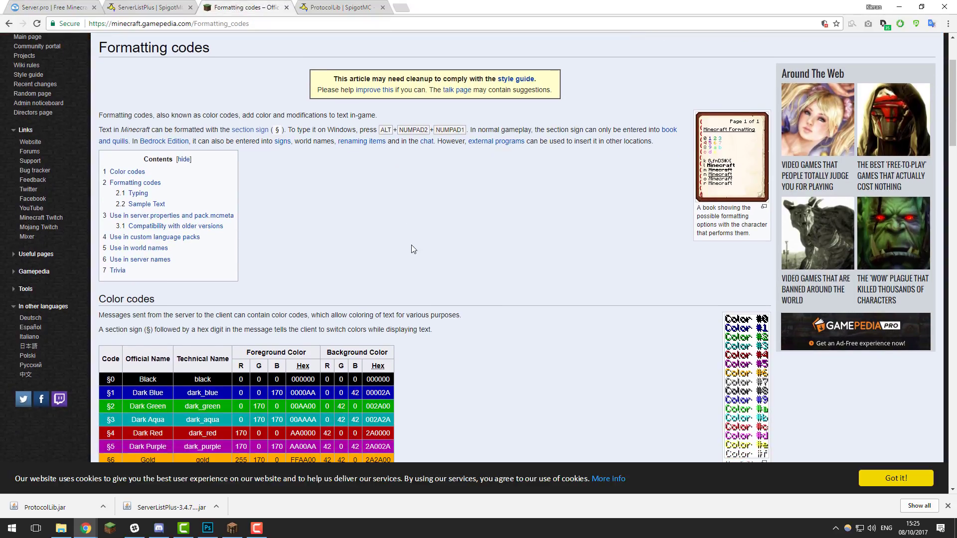
pyautogui.scroll(-3, 398, 244)
pyautogui.scroll(-3, 399, 244)
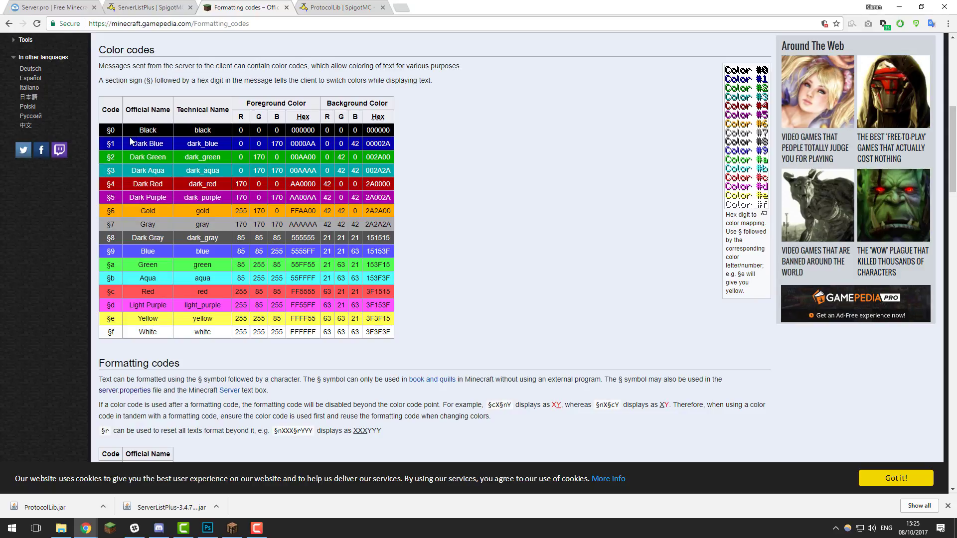
pyautogui.scroll(-3, 208, 252)
pyautogui.scroll(-2, 208, 251)
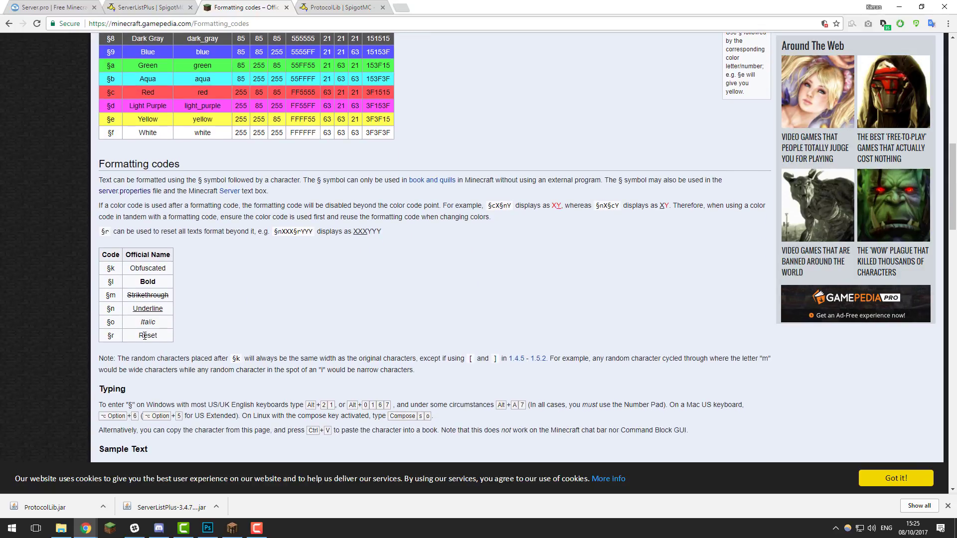
pyautogui.scroll(5, 177, 314)
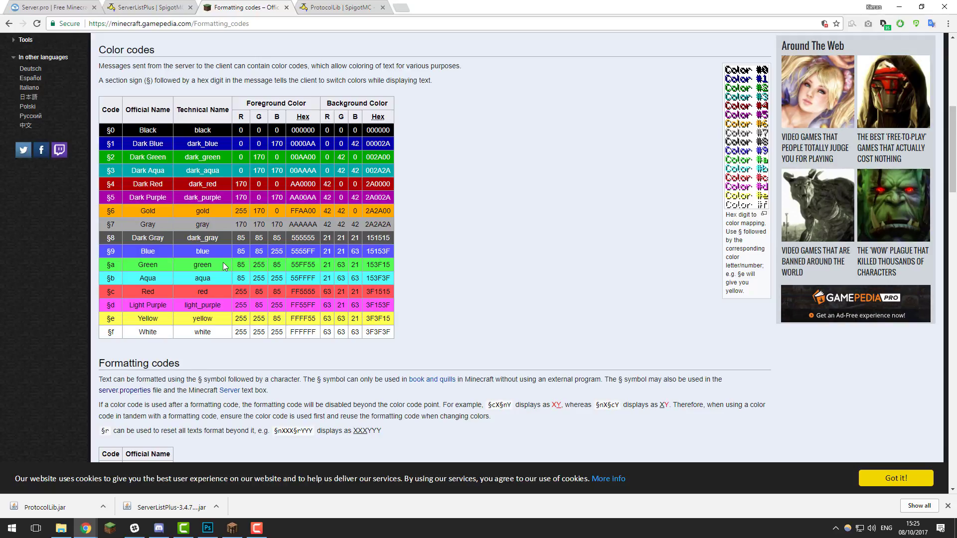
pyautogui.click(56, 8)
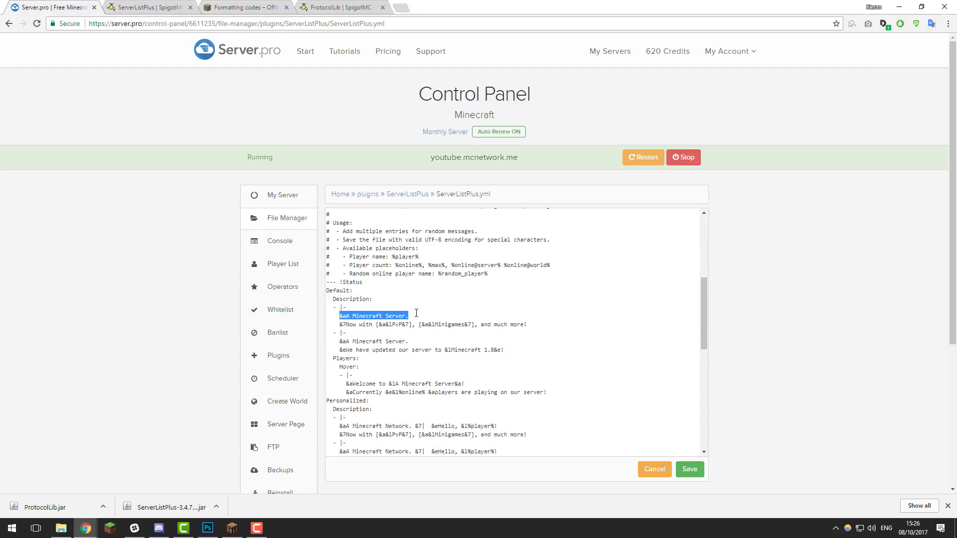
# Enter '&BWe are an awesome community!' as the first Default MOTD line.
pyautogui.write('&B')
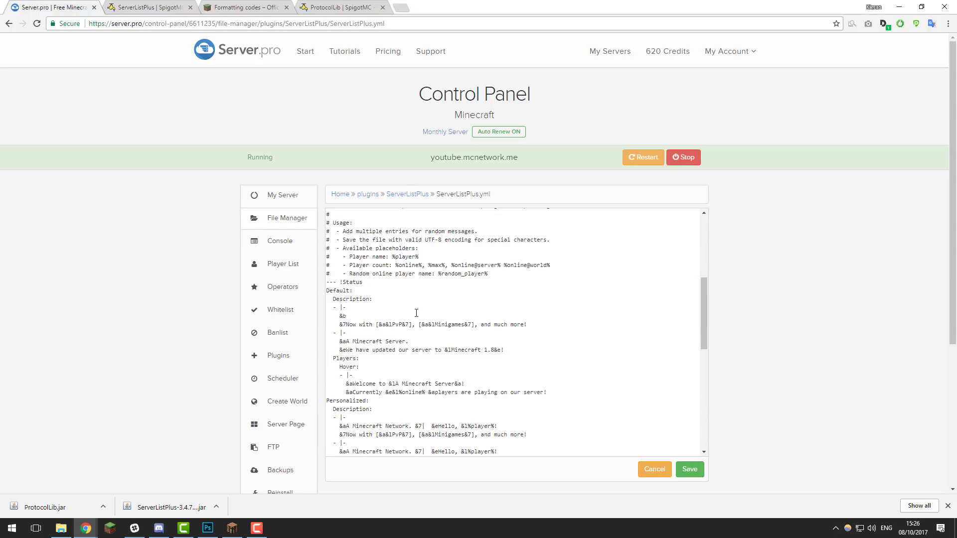
pyautogui.write('We are an awesome community!')
pyautogui.click(258, 7)
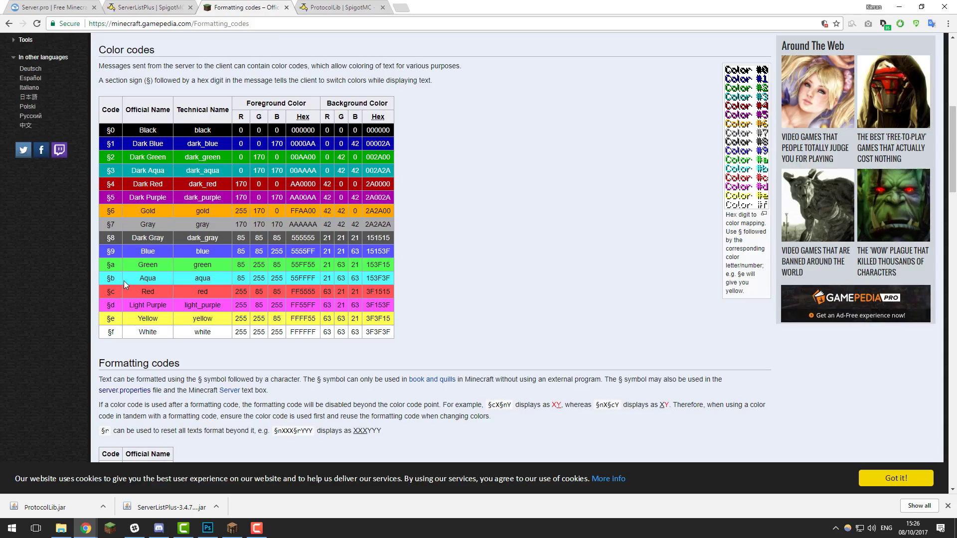
pyautogui.hotkey('ctrl', '1')
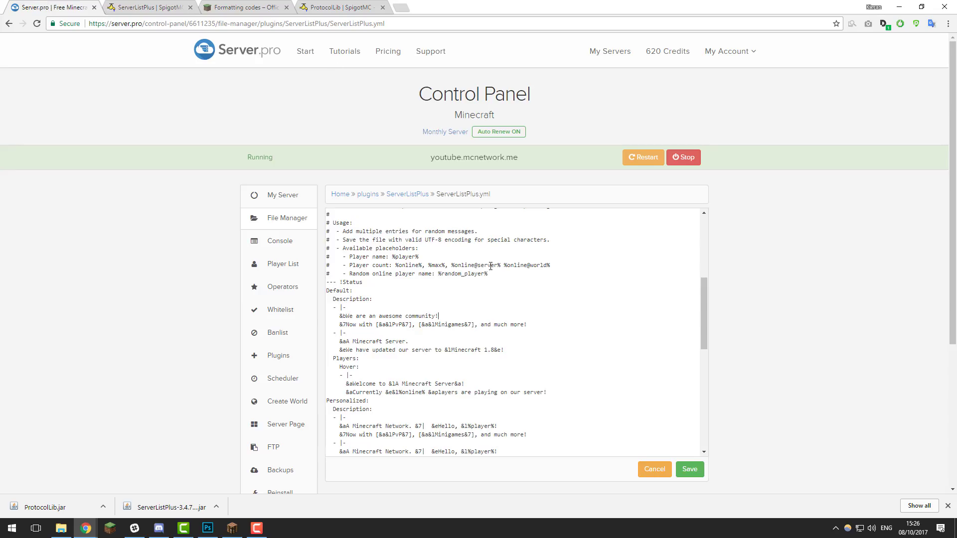
# Replace the second line with '&cWe are running on Minecraft &b1.12.2&c!'.
pyautogui.moveTo(527, 325); pyautogui.dragTo(343, 324)
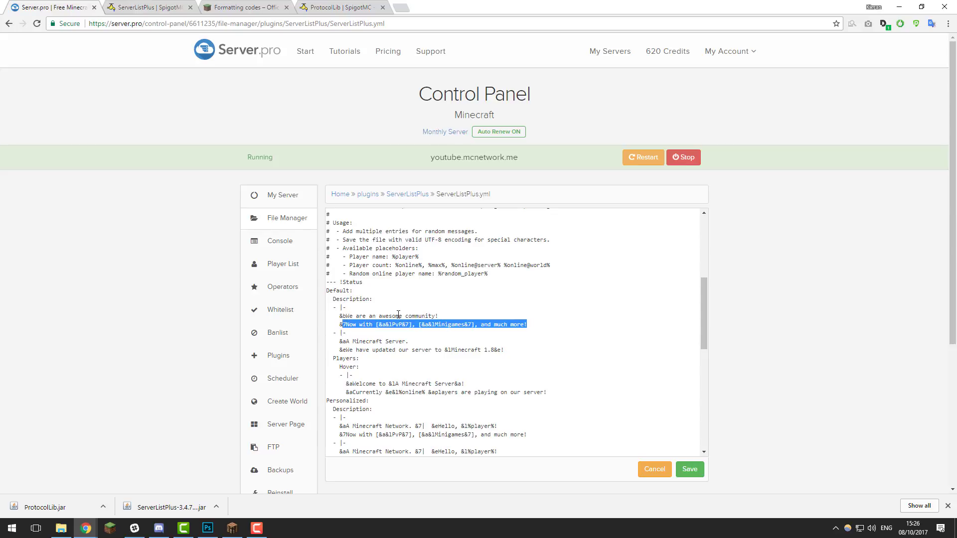
pyautogui.hotkey('ctrl', 'x')
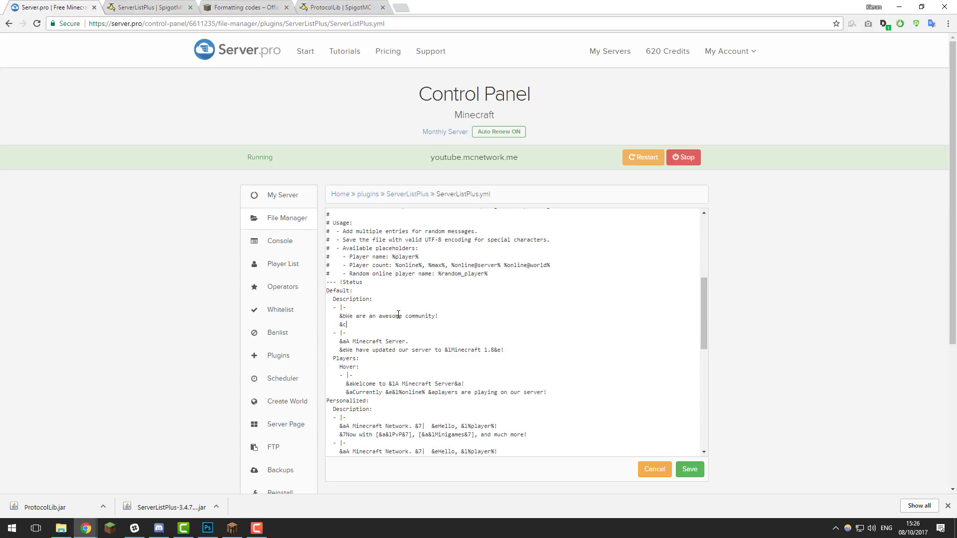
pyautogui.hotkey('ctrl', '3')
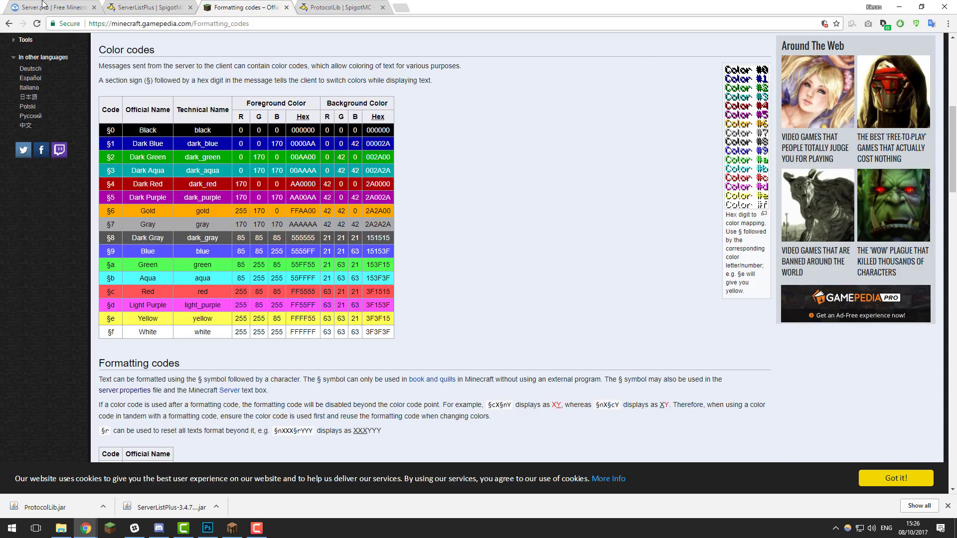
pyautogui.hotkey('ctrl', '1')
pyautogui.write('c')
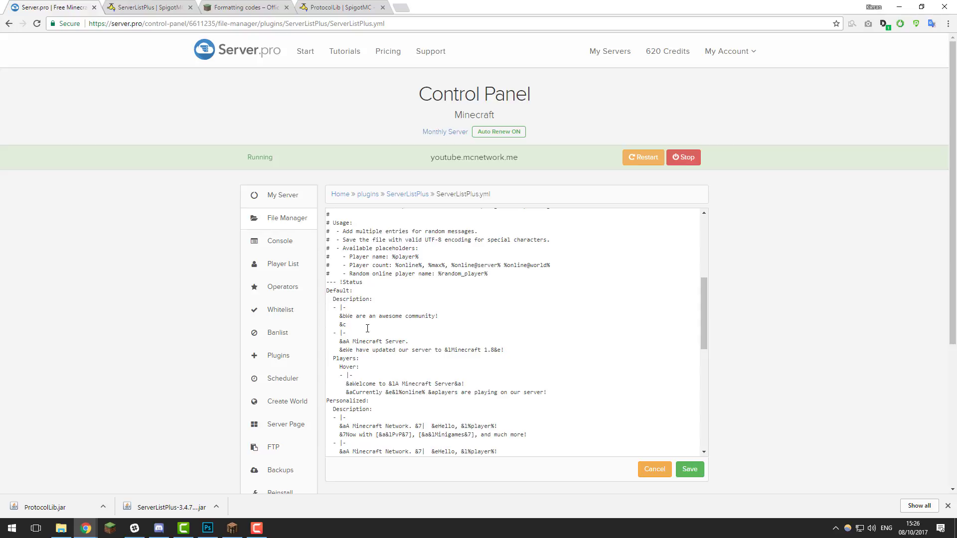
pyautogui.write('We are running on Minecraft 1.12.2')
pyautogui.scroll(2, 460, 419)
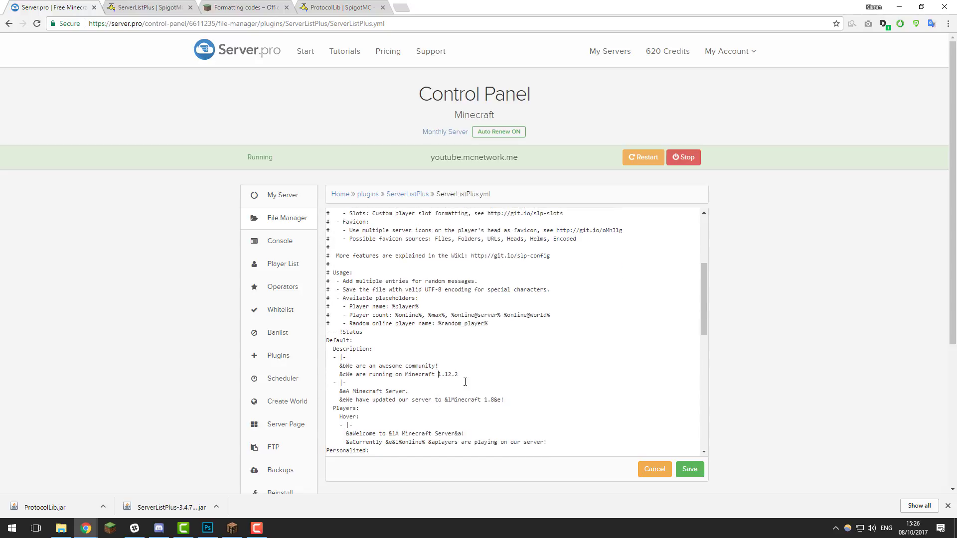
pyautogui.write('&b')
pyautogui.click(474, 374)
pyautogui.write('&c!')
pyautogui.scroll(-1, 513, 355)
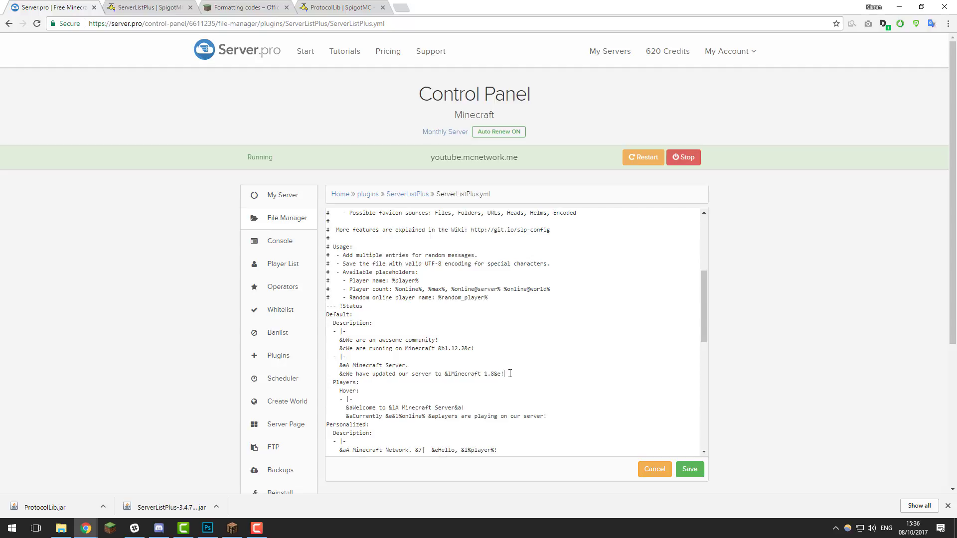
# Delete the extra '- |-' Minecraft 1.8 description entries below the custom MOTD.
pyautogui.moveTo(510, 373); pyautogui.dragTo(337, 356)
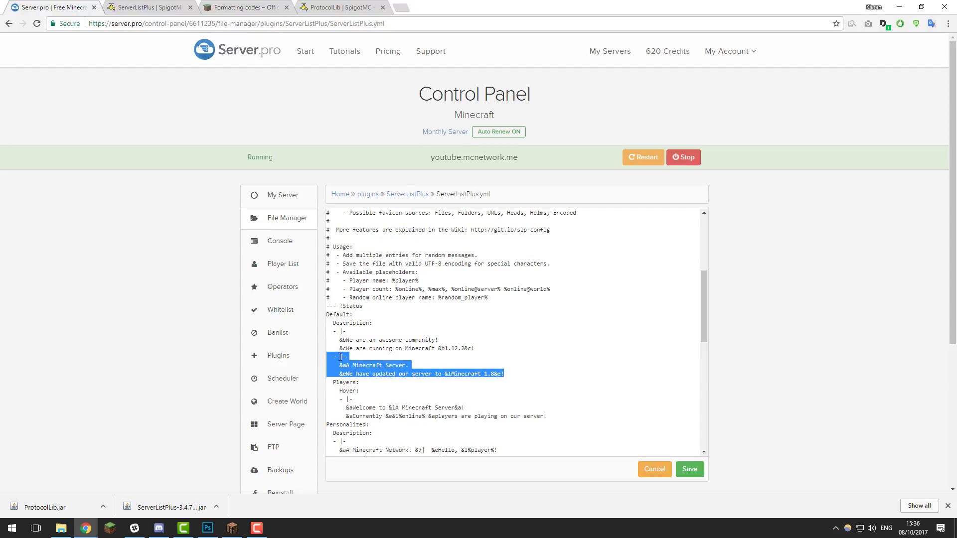
pyautogui.hotkey('ctrl', 'c')
pyautogui.click(521, 373)
pyautogui.press('Return')
pyautogui.hotkey('ctrl', 'v')
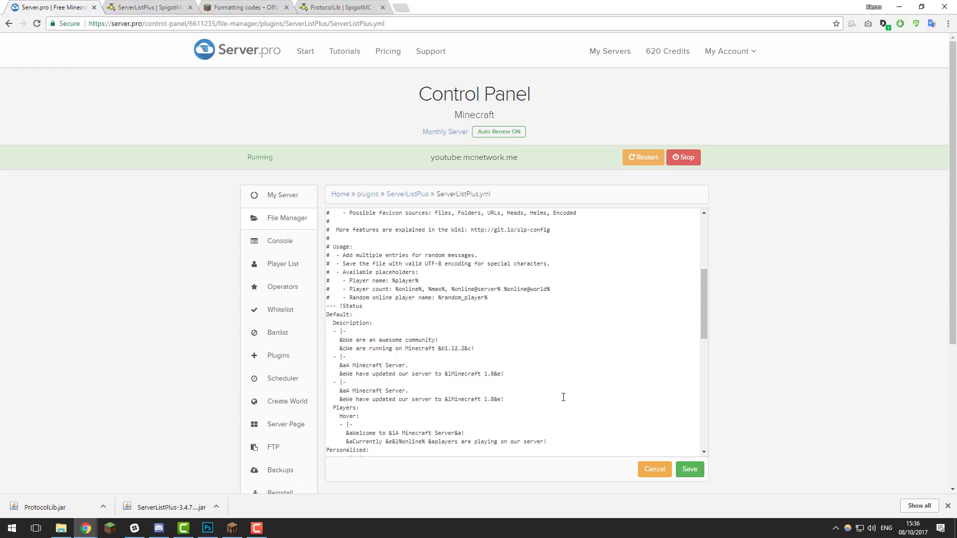
pyautogui.moveTo(516, 400); pyautogui.dragTo(316, 358)
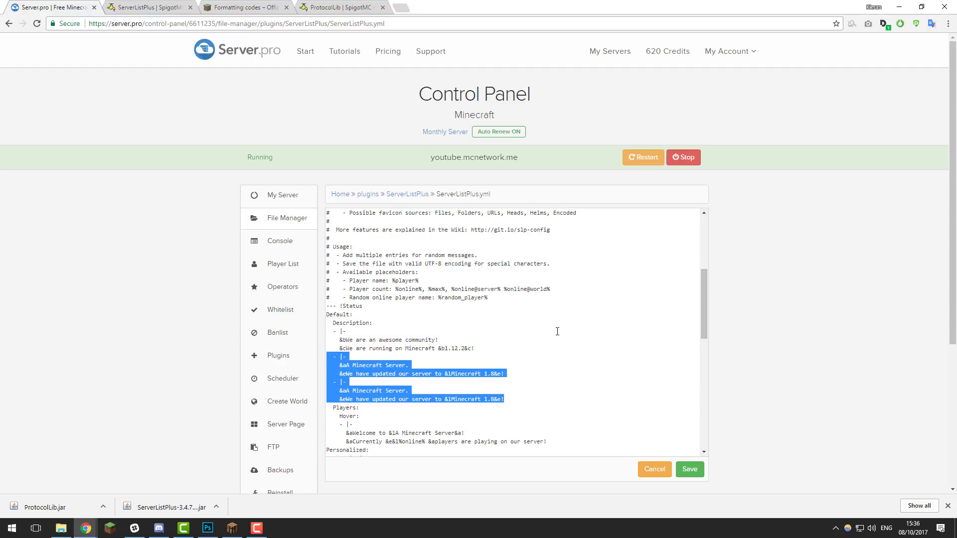
pyautogui.press('BackSpace')
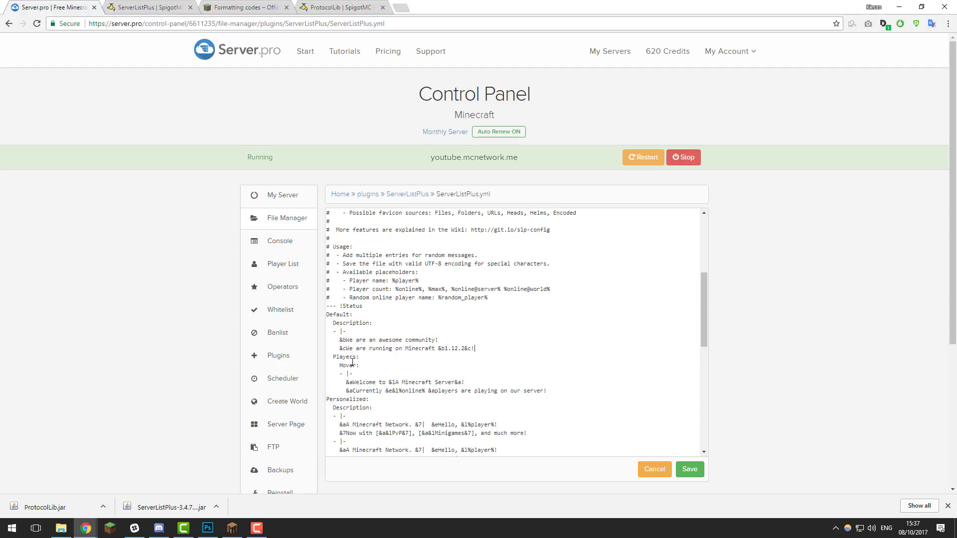
pyautogui.click(231, 528)
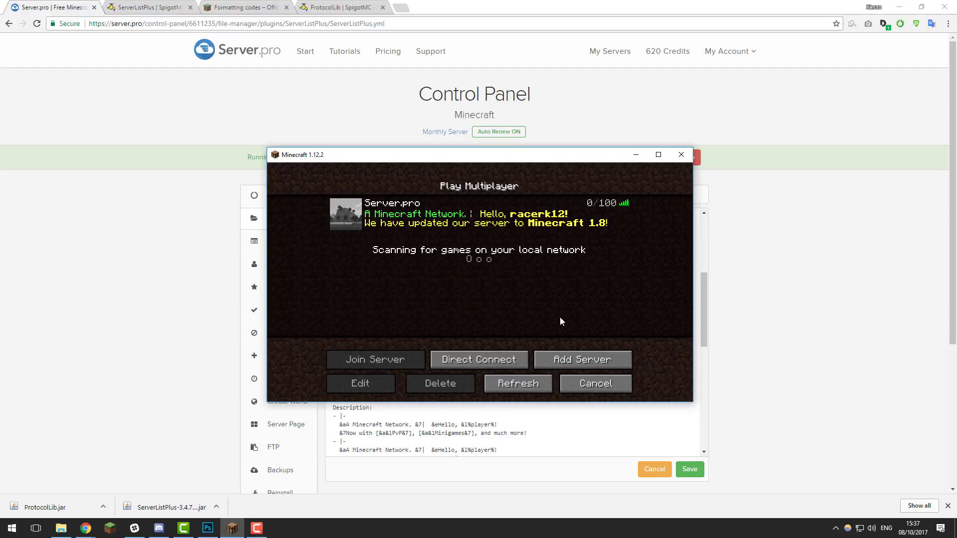
pyautogui.moveTo(594, 207)
pyautogui.hotkey('alt', 'Tab')
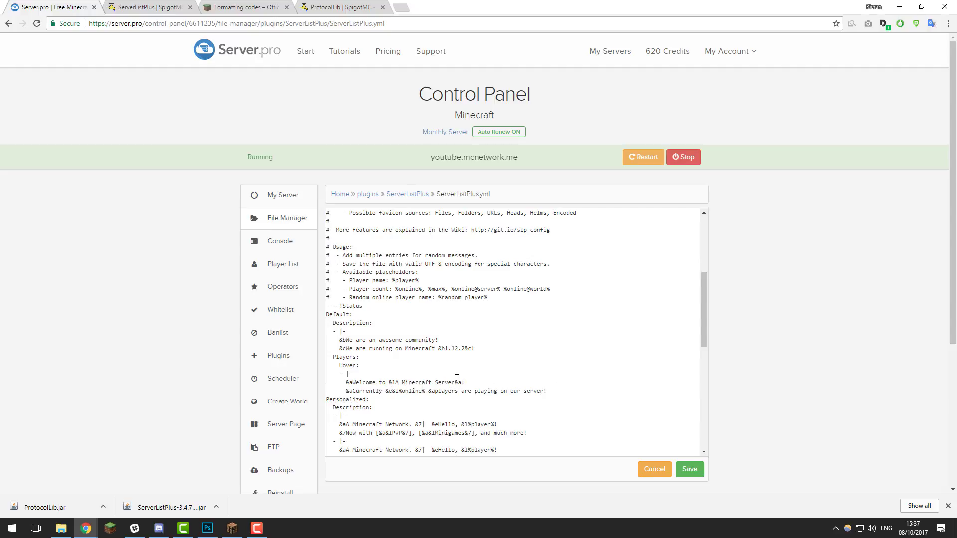
# Change 'A Minecraft Server' in the hover welcome line to 'Server.pros server'.
pyautogui.moveTo(455, 382); pyautogui.dragTo(395, 382)
pyautogui.write('Server.pro#')
pyautogui.press('BackSpace')
pyautogui.write('s server')
# Add '/%max%' after %online% on the Currently players line.
pyautogui.click(425, 391)
pyautogui.write('/%max%')
pyautogui.scroll(-1, 493, 397)
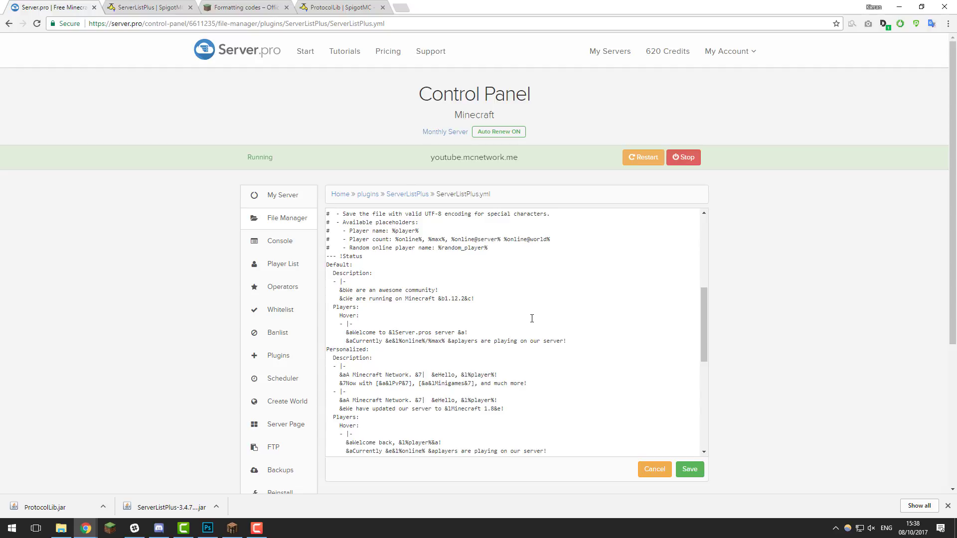
# Review the edited Default section and the Personalized hover block.
pyautogui.moveTo(594, 341); pyautogui.dragTo(327, 264)
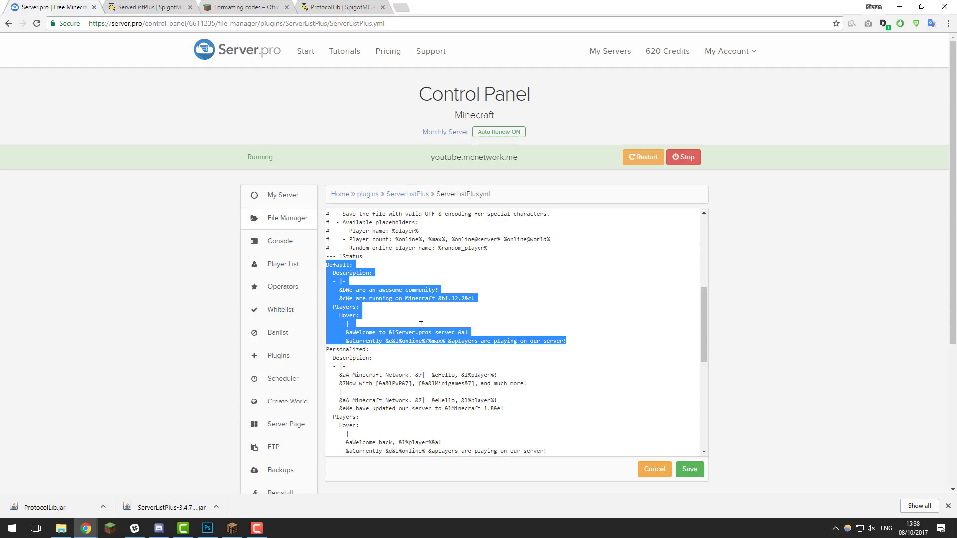
pyautogui.scroll(-1, 361, 334)
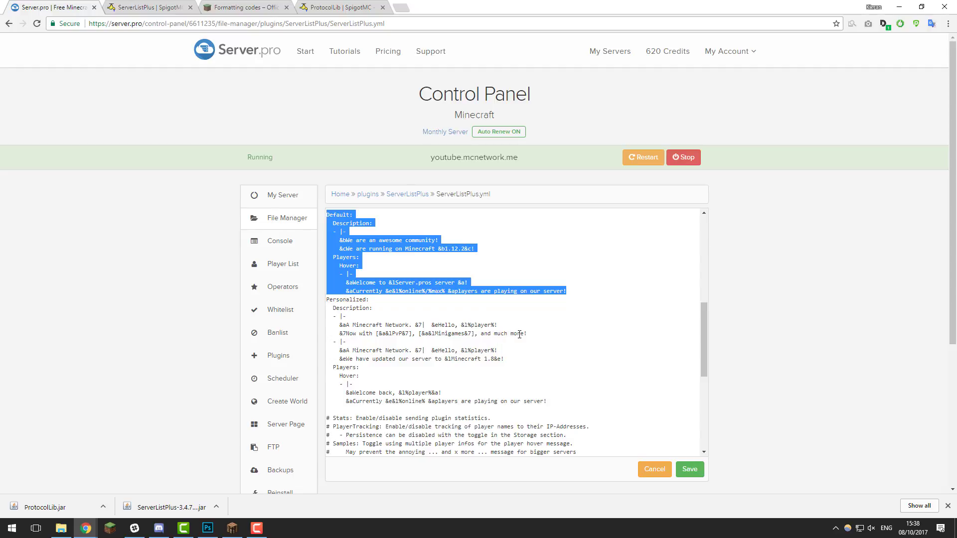
pyautogui.scroll(-1, 353, 343)
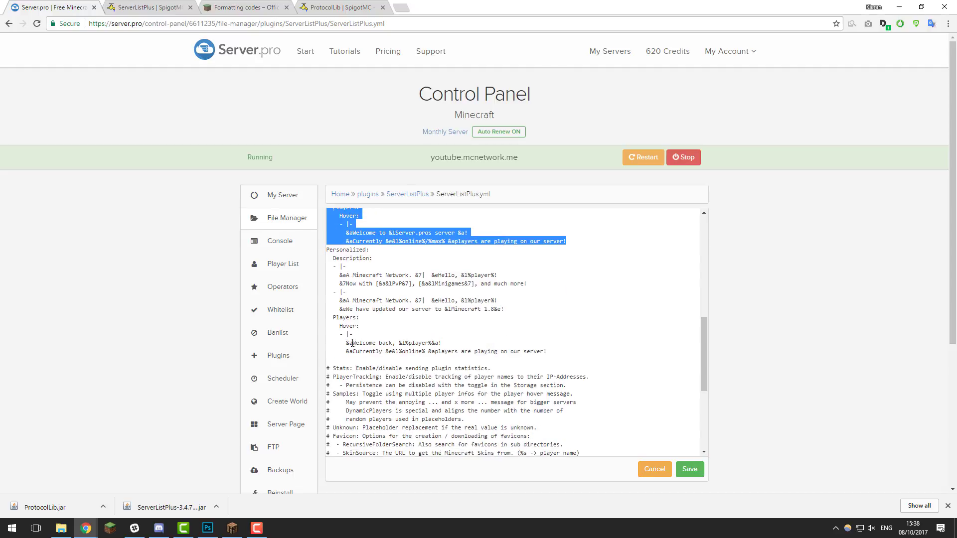
pyautogui.moveTo(334, 318); pyautogui.dragTo(558, 355)
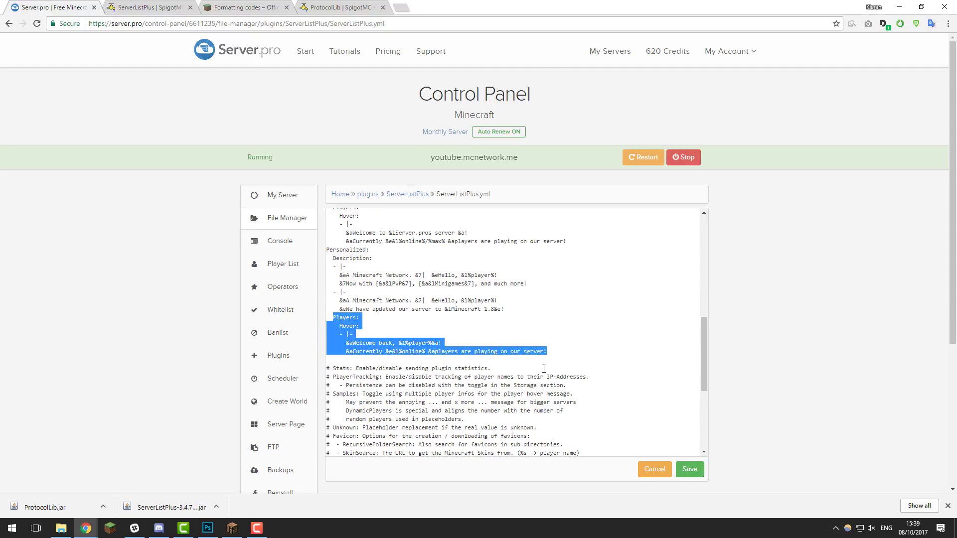
pyautogui.scroll(2, 543, 368)
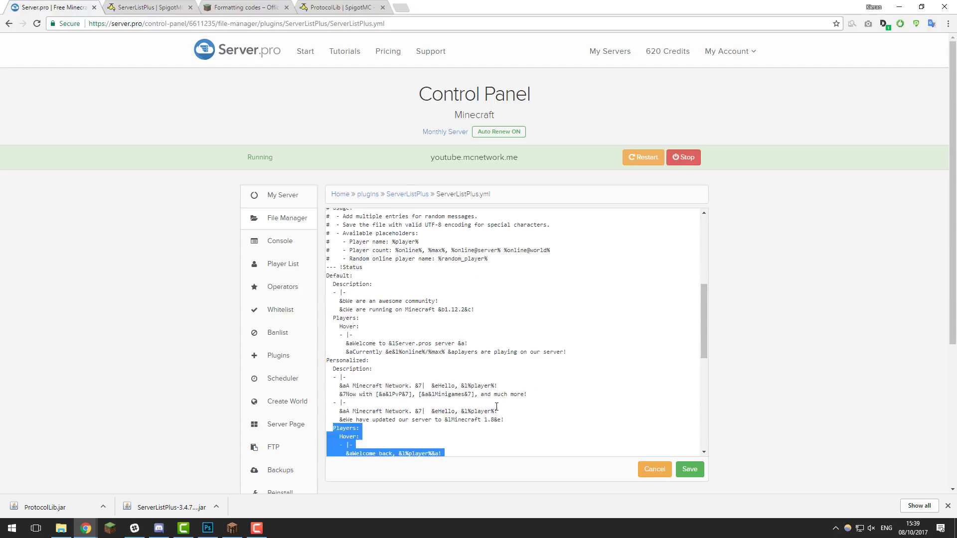
pyautogui.scroll(-1, 497, 406)
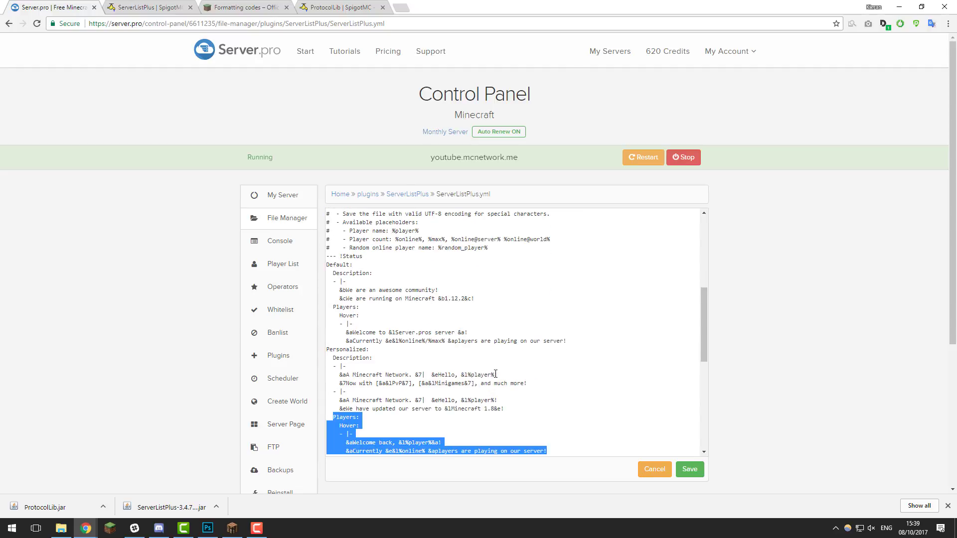
# Check the %player% placeholder, then save ServerListPlus.yml.
pyautogui.moveTo(496, 374); pyautogui.dragTo(468, 378)
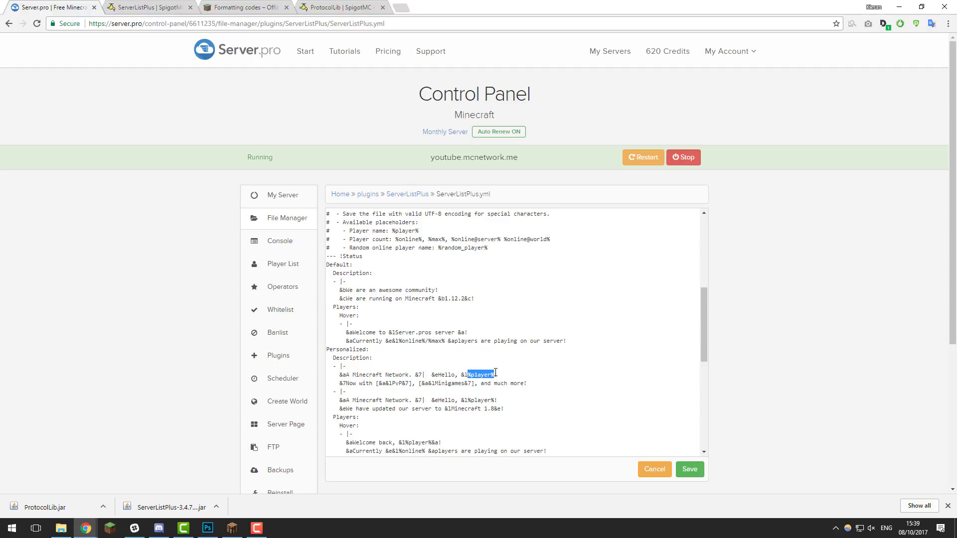
pyautogui.scroll(-1, 495, 372)
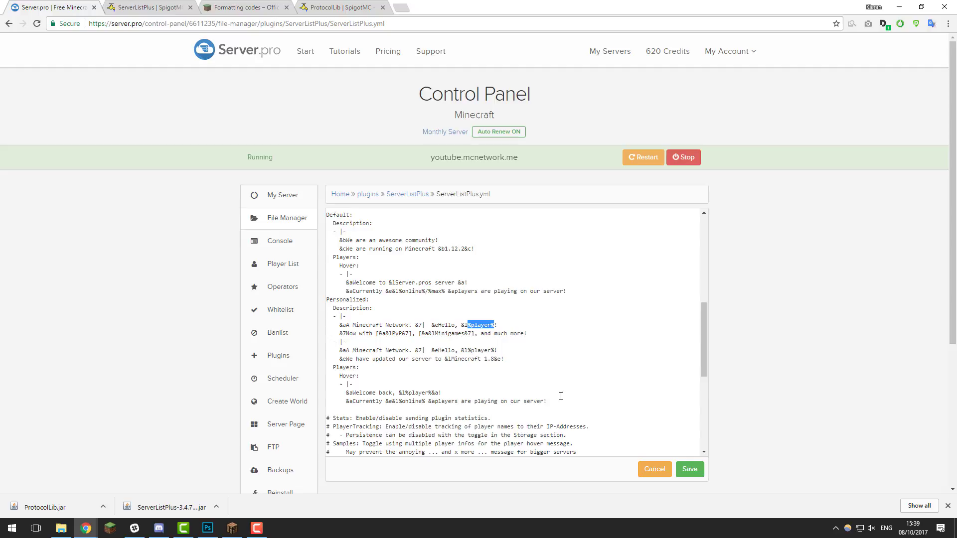
pyautogui.scroll(1, 438, 324)
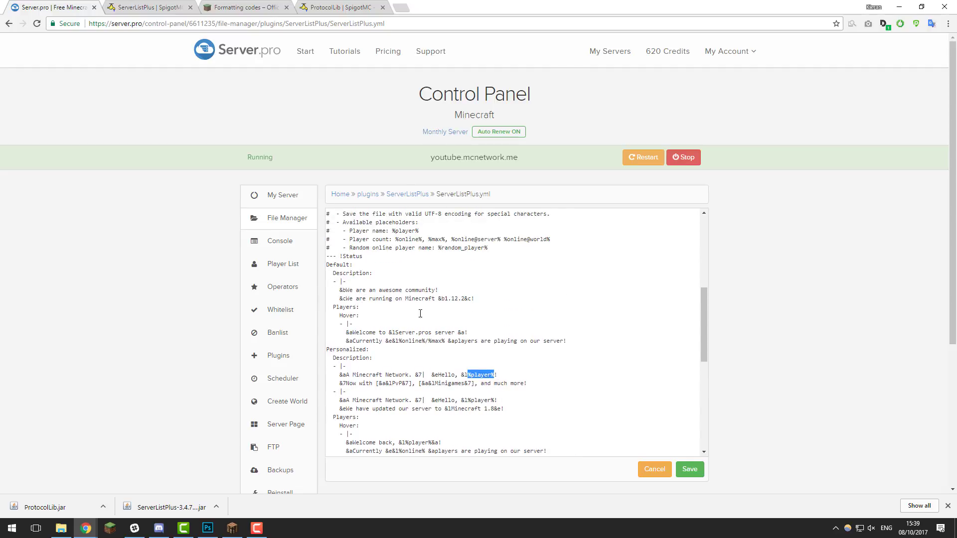
pyautogui.scroll(-8, 459, 337)
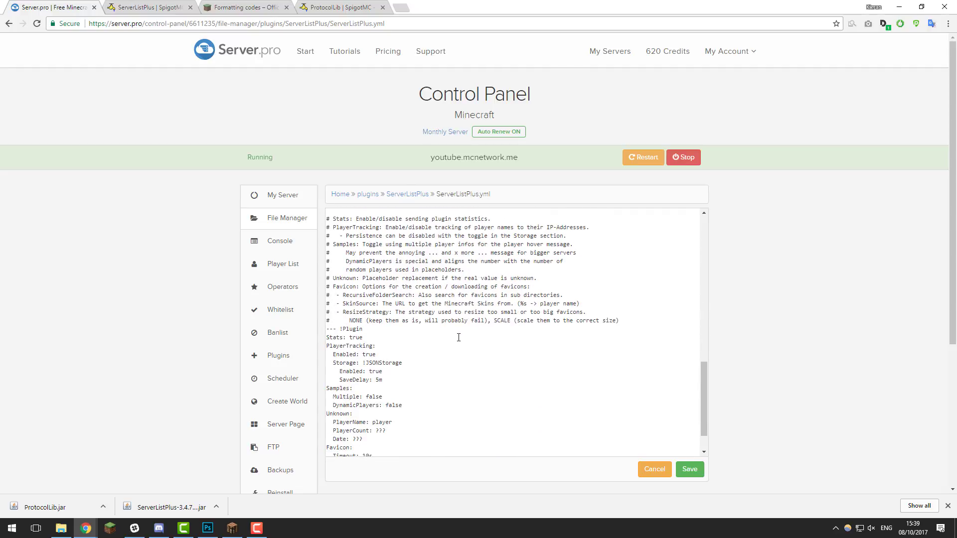
pyautogui.scroll(-2, 459, 347)
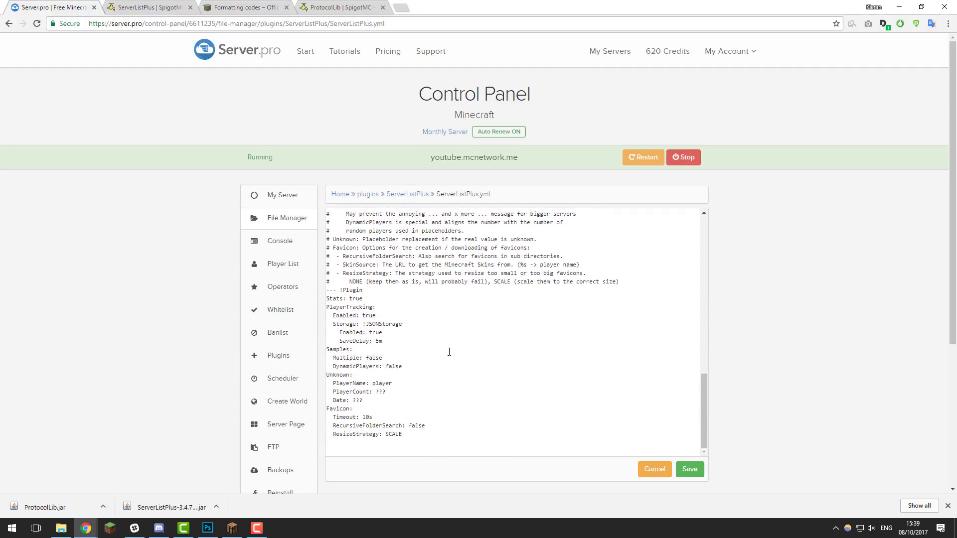
pyautogui.scroll(4, 447, 351)
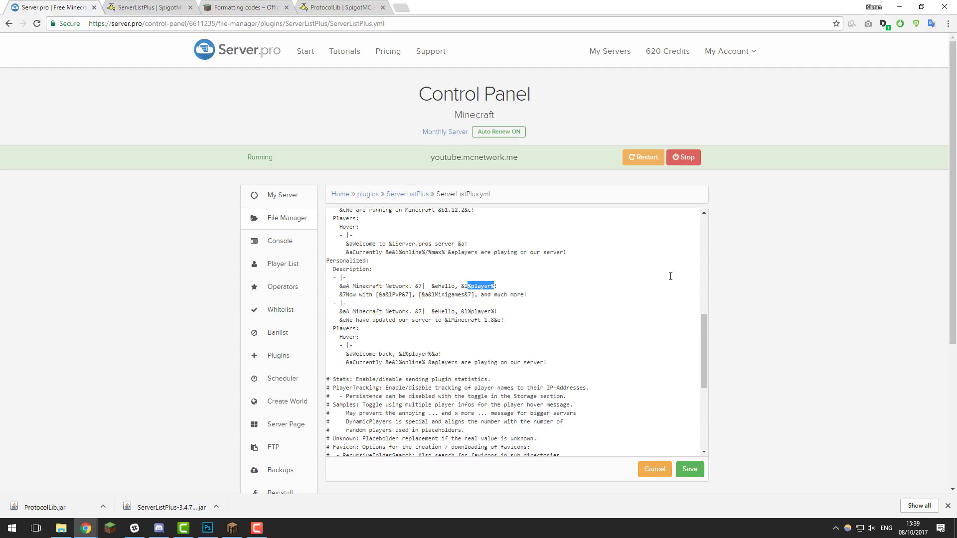
pyautogui.click(689, 469)
pyautogui.click(646, 159)
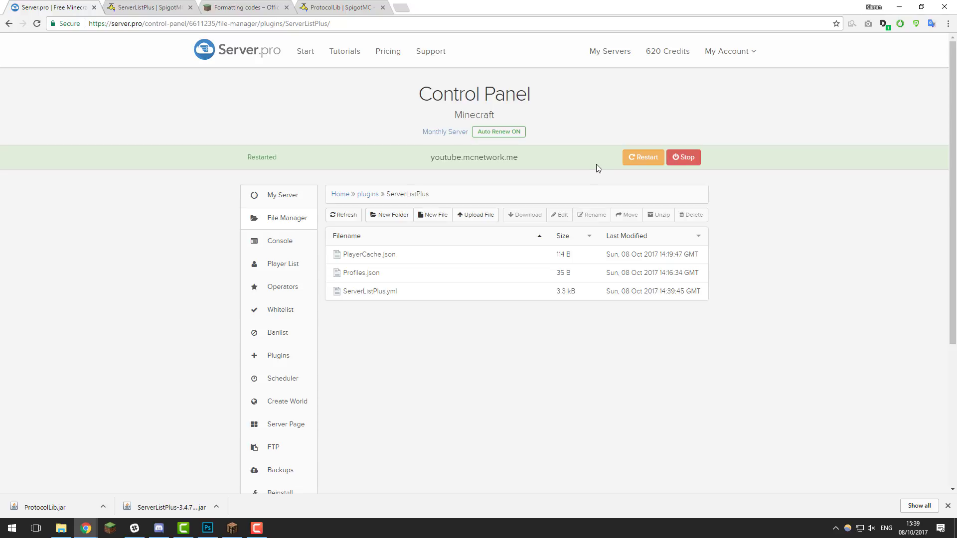
pyautogui.hotkey('alt', 'Tab')
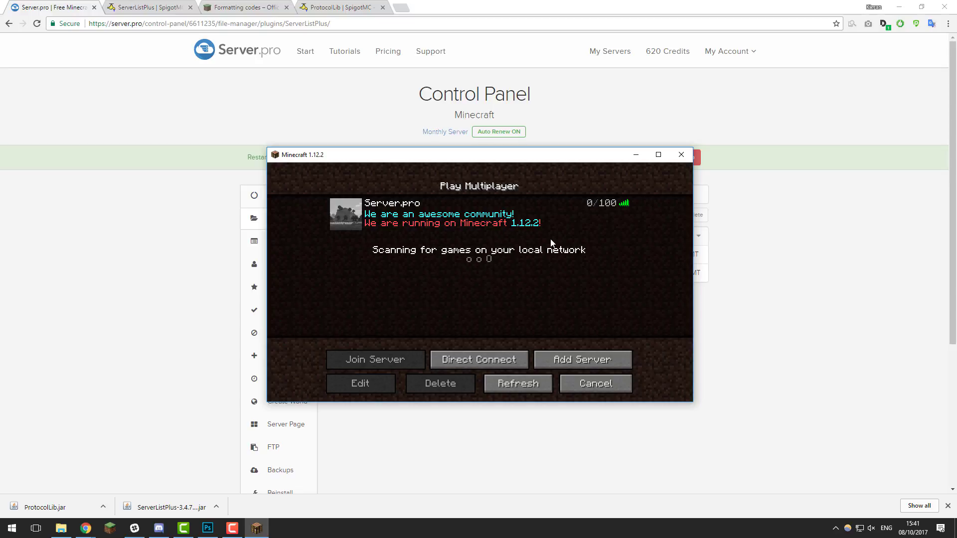
# Check the new hover text on the 0/100 player count, then open Server.pro's Message Us form.
pyautogui.moveTo(592, 204)
pyautogui.click(430, 52)
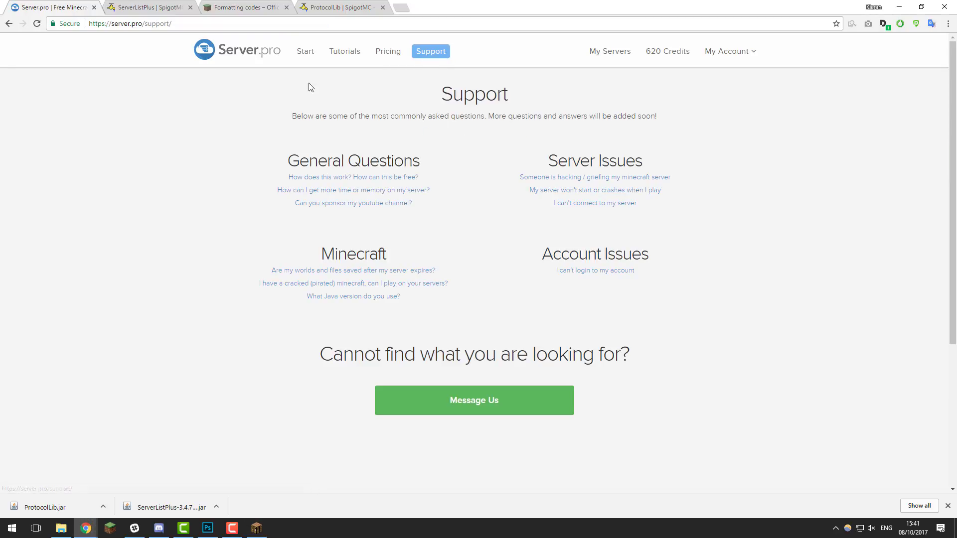
pyautogui.click(478, 405)
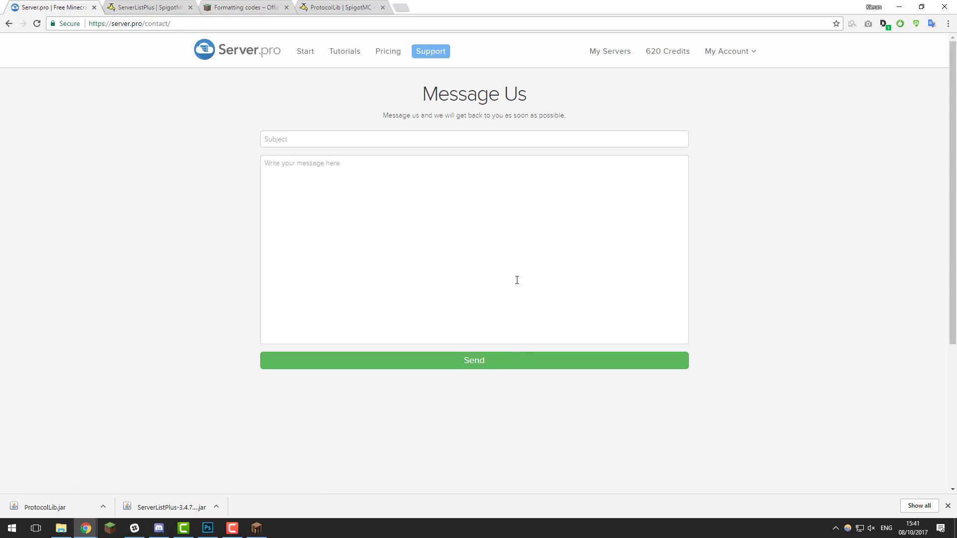